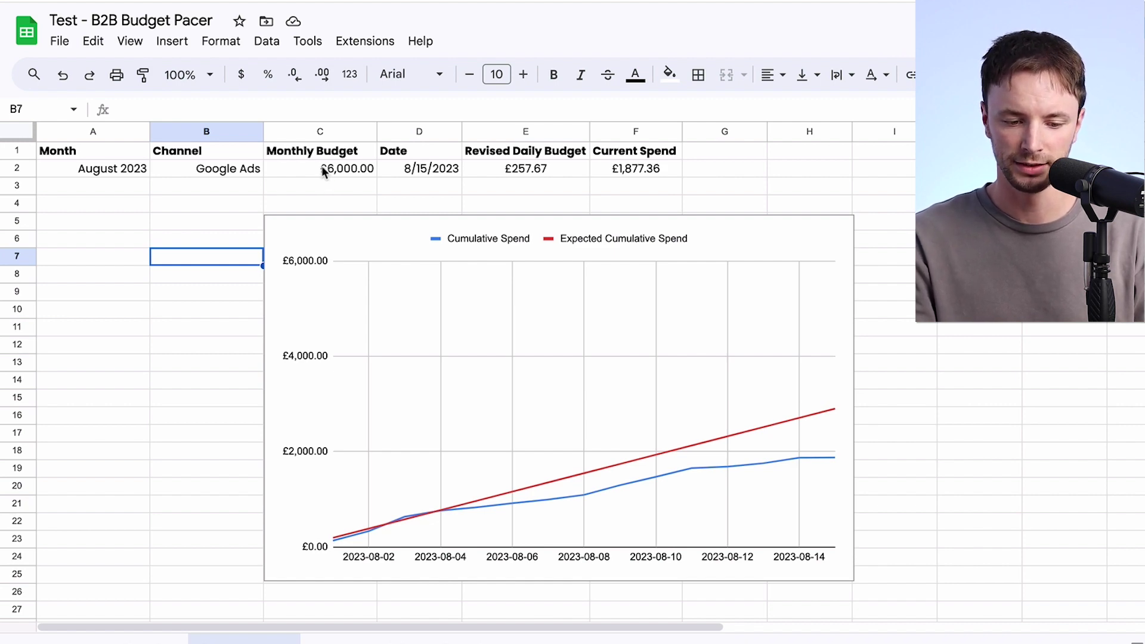
Inspect the monthly budget in C2 and the linked Budget formula in D2 of the Current Month Pacing Formula sheet.
{"action": "left_click", "coordinate": [342, 170]}
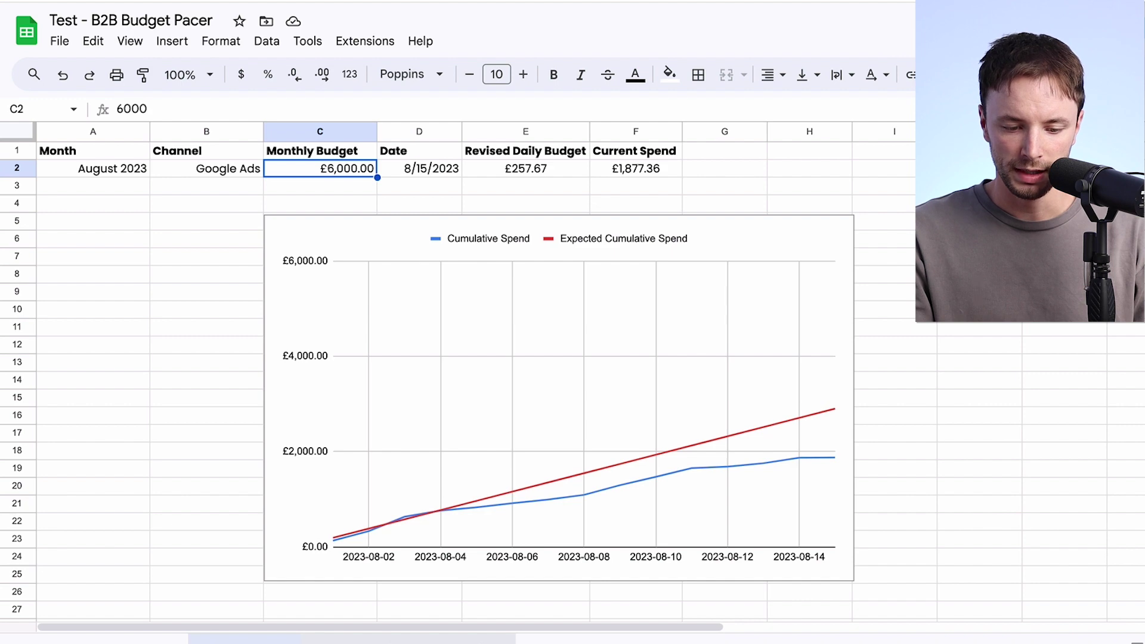
{"action": "left_click", "coordinate": [409, 639]}
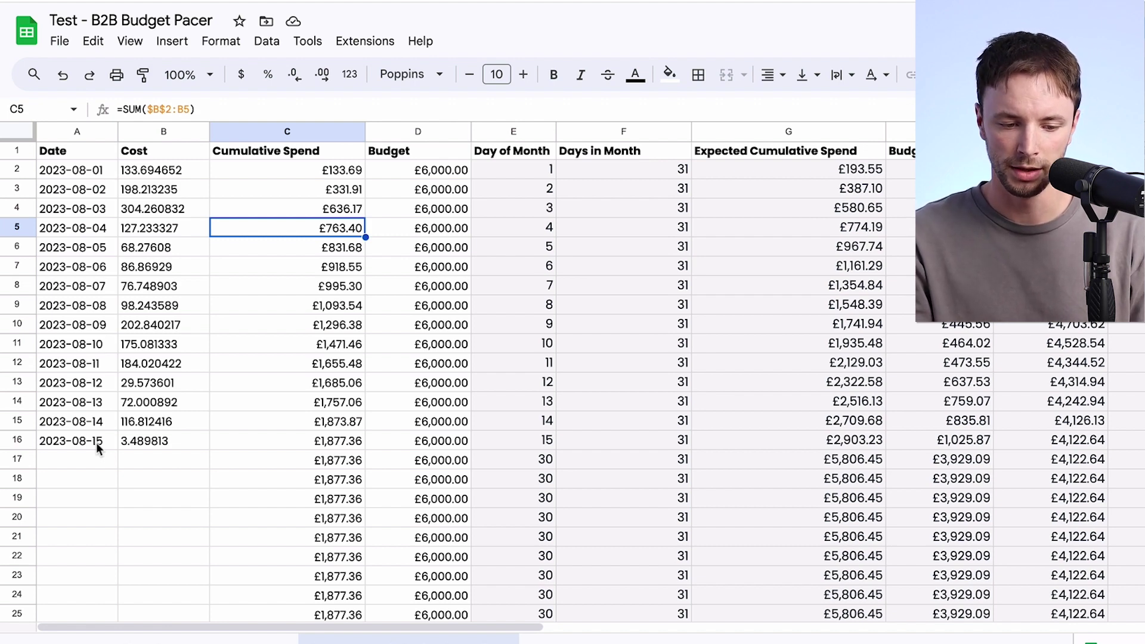
{"action": "left_click", "coordinate": [428, 173]}
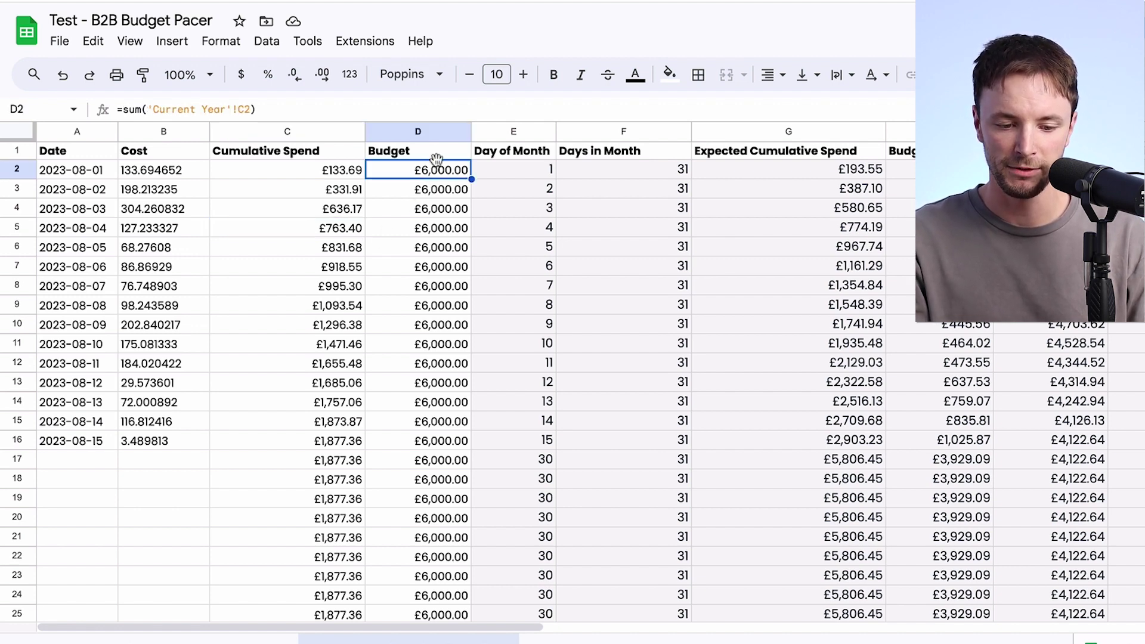
Test a monthly budget of 5000 in C2 of the Current Year sheet against the pacing sheet's Budget column, and undo the change.
{"action": "left_click", "coordinate": [245, 639]}
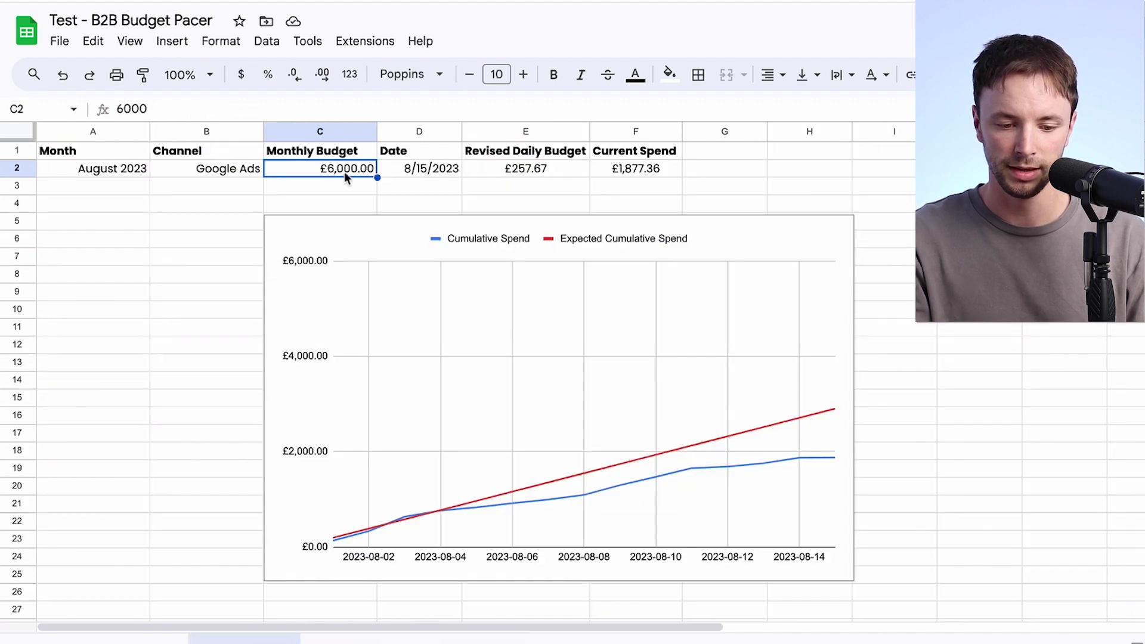
{"action": "type", "text": "5000"}
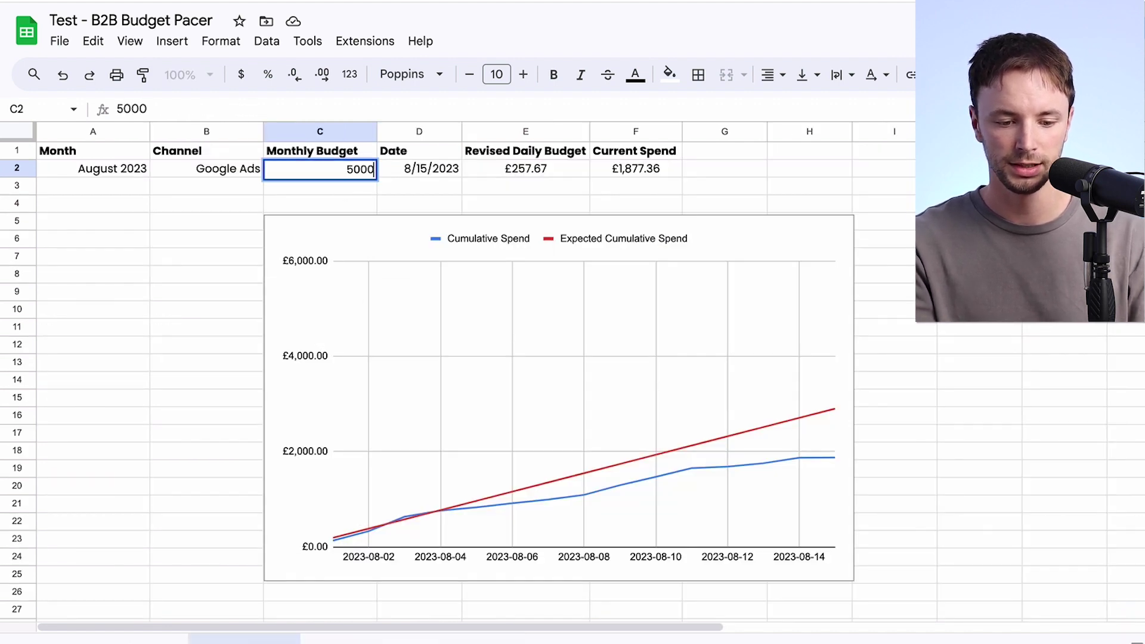
{"action": "key", "text": "Return"}
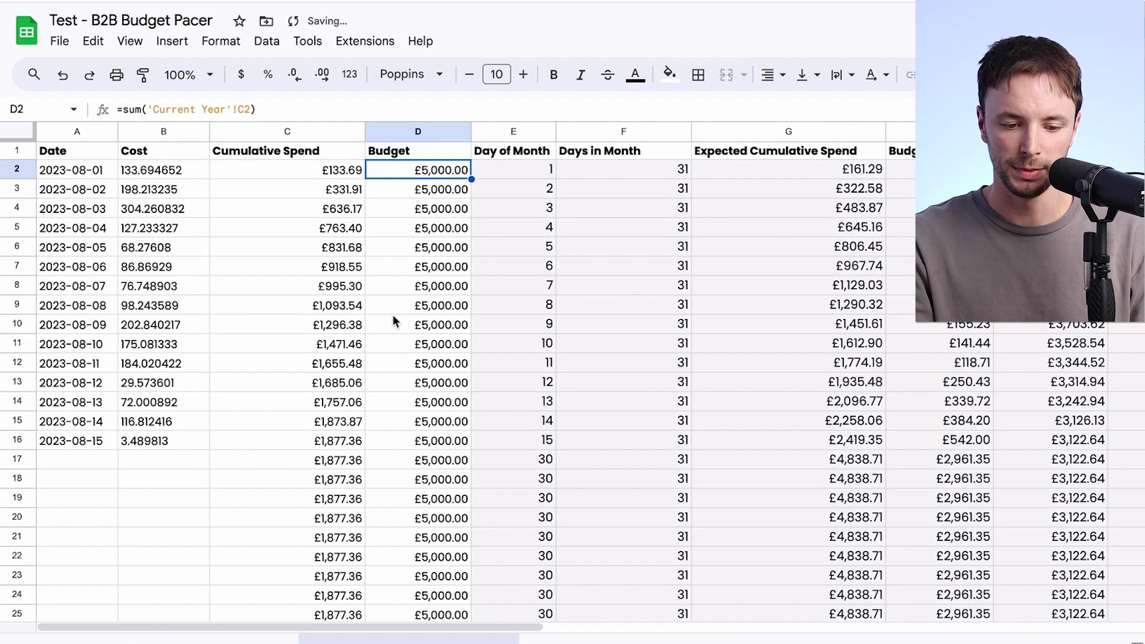
{"action": "left_click", "coordinate": [409, 639]}
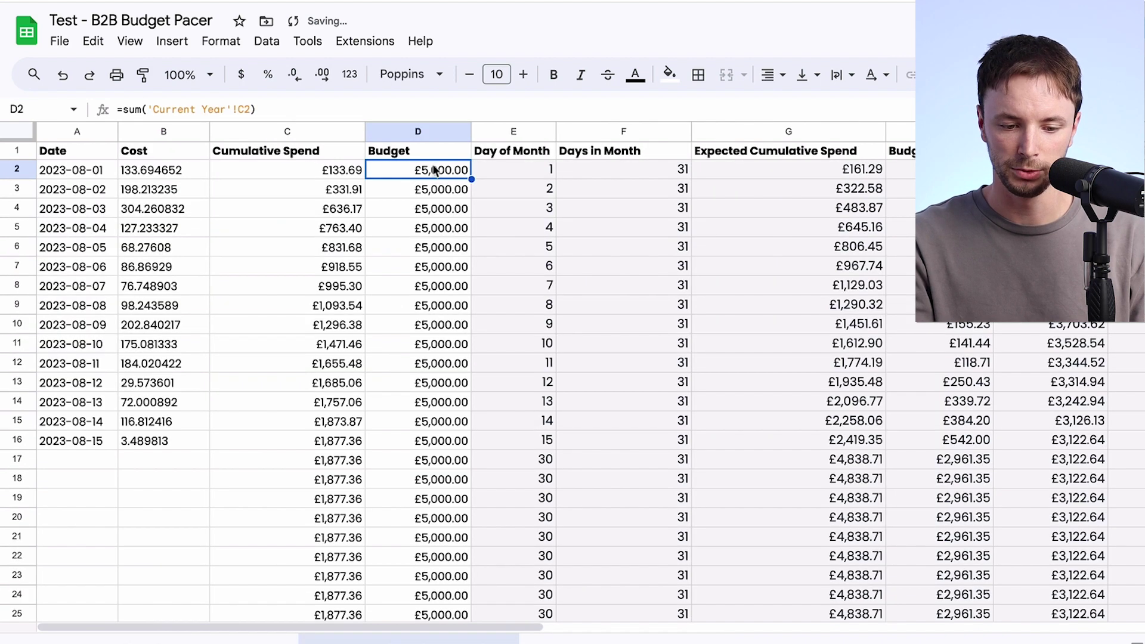
{"action": "key", "text": "super+z"}
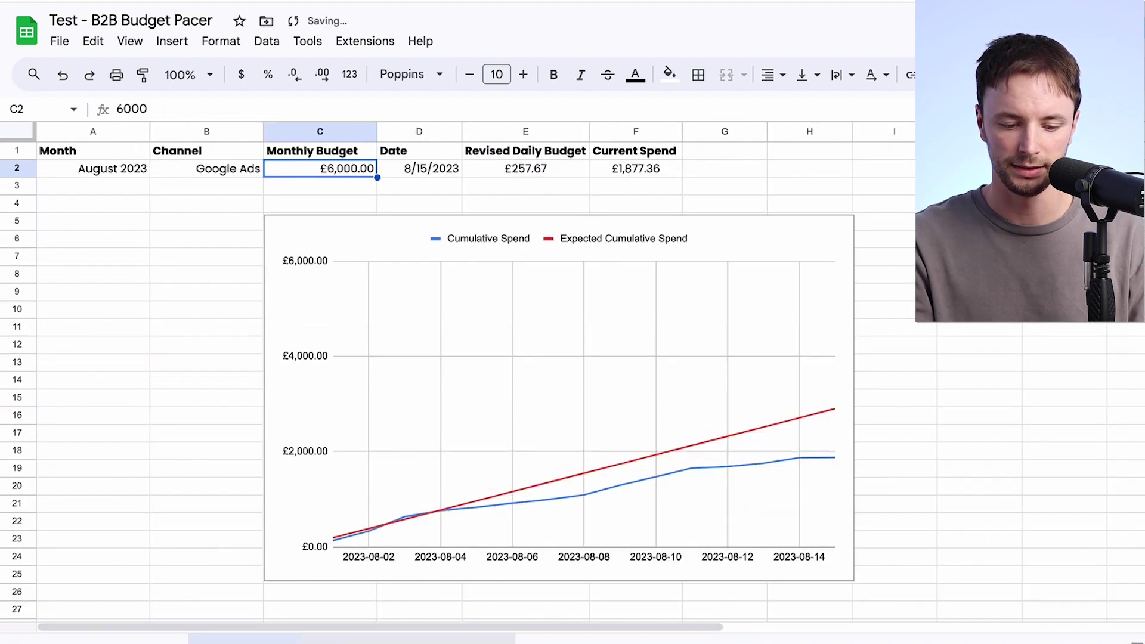
Inspect the cumulative spend formula in C5 and the first cost entry in B2 on the Current Month Pacing Formula sheet.
{"action": "key", "text": "alt+Down"}
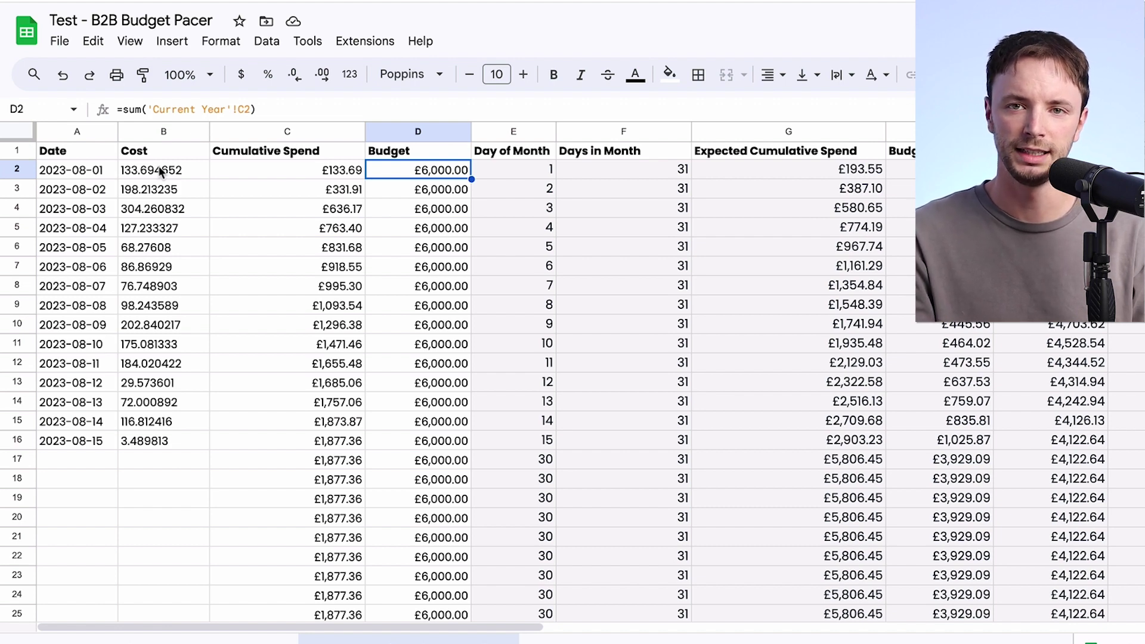
{"action": "left_click", "coordinate": [221, 230]}
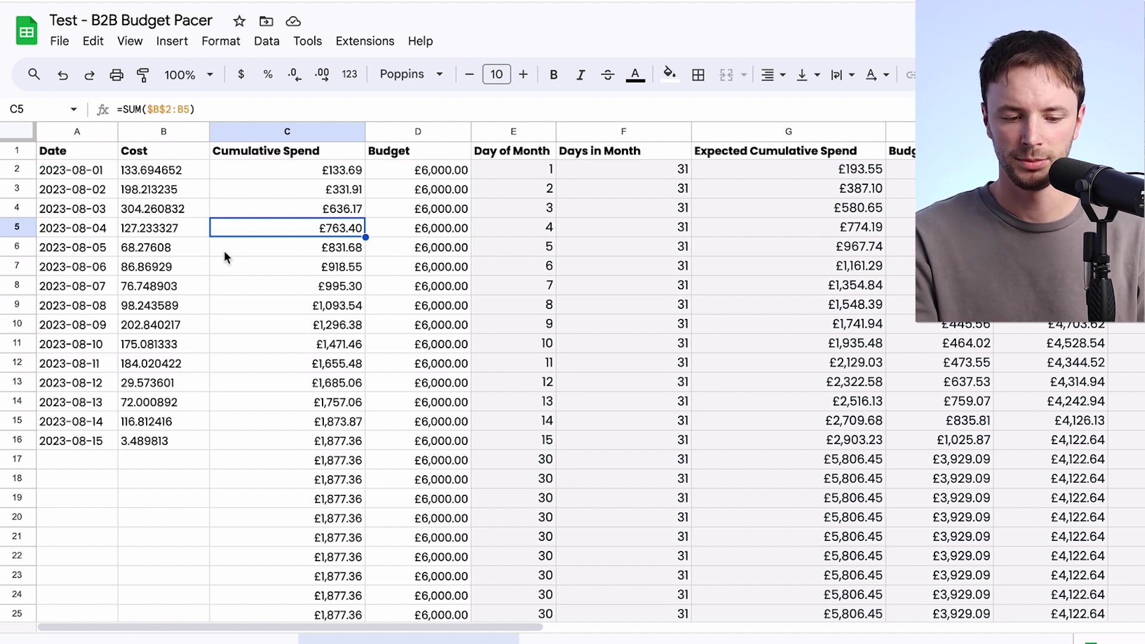
{"action": "left_click", "coordinate": [136, 173]}
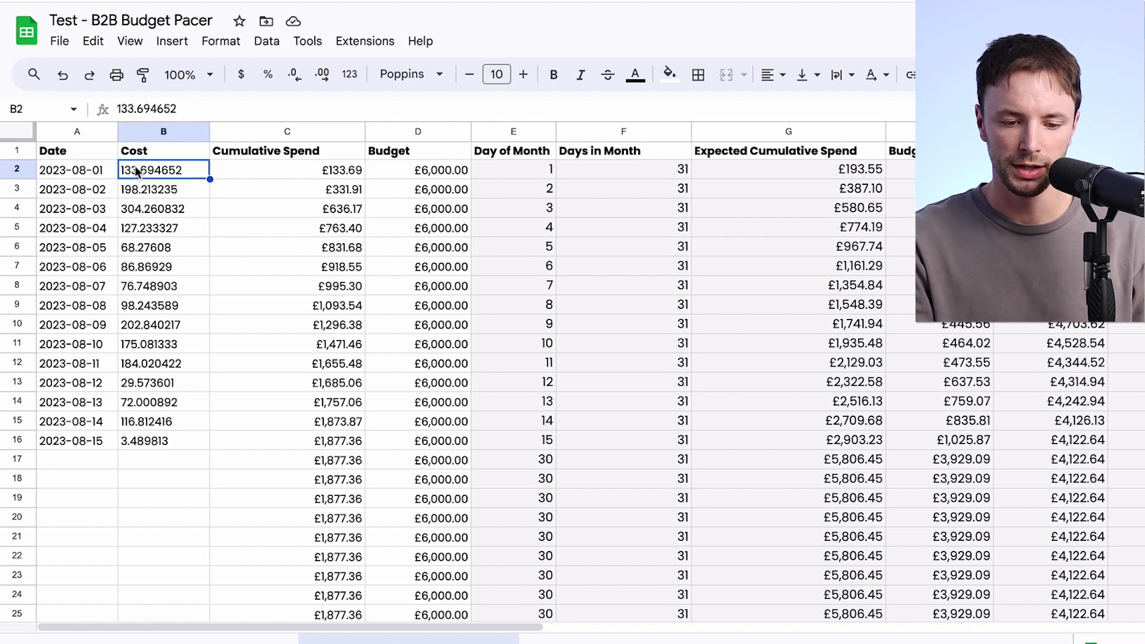
Launch the AgencyAnalytics add-on sidebar and start creating a new query.
{"action": "left_click", "coordinate": [360, 48]}
{"action": "mouse_move", "coordinate": [405, 237]}
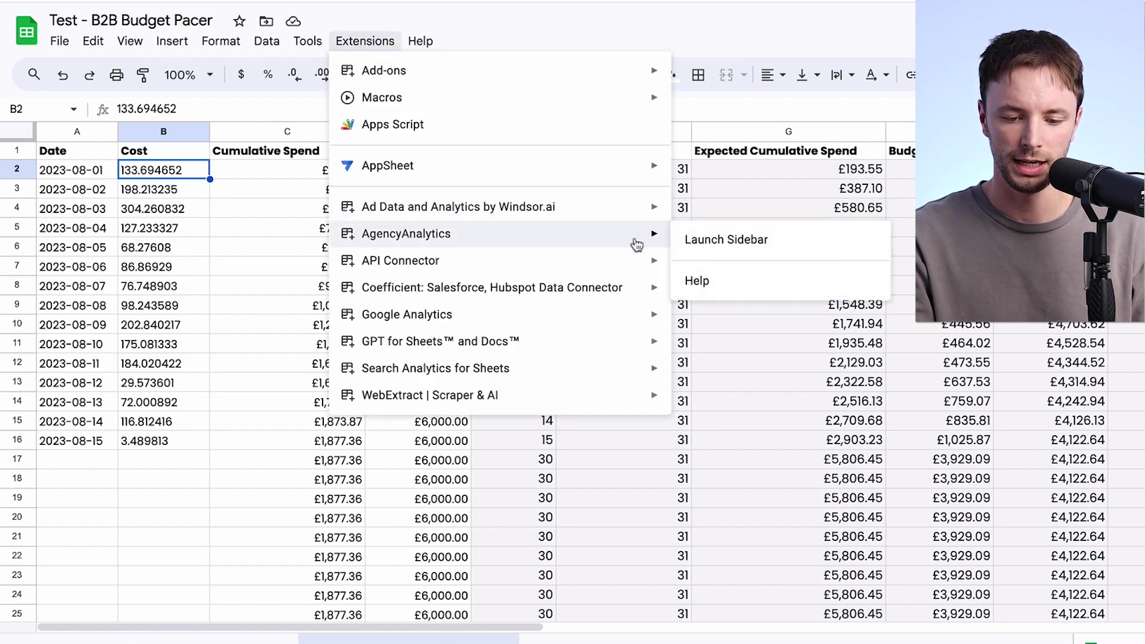
{"action": "left_click", "coordinate": [705, 241]}
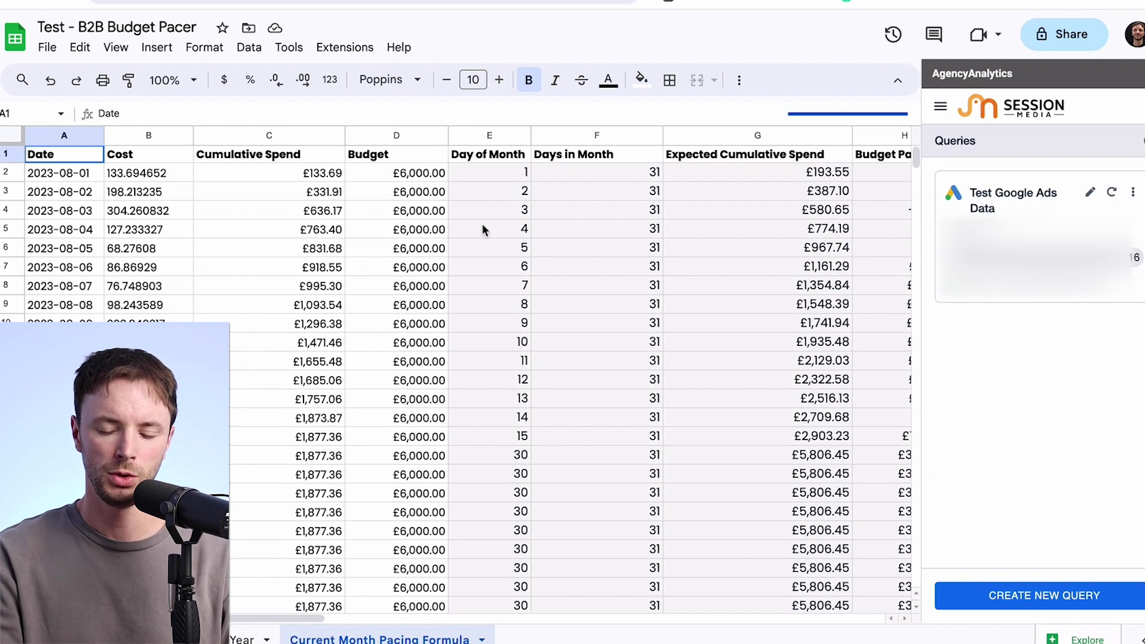
{"action": "left_click", "coordinate": [997, 596]}
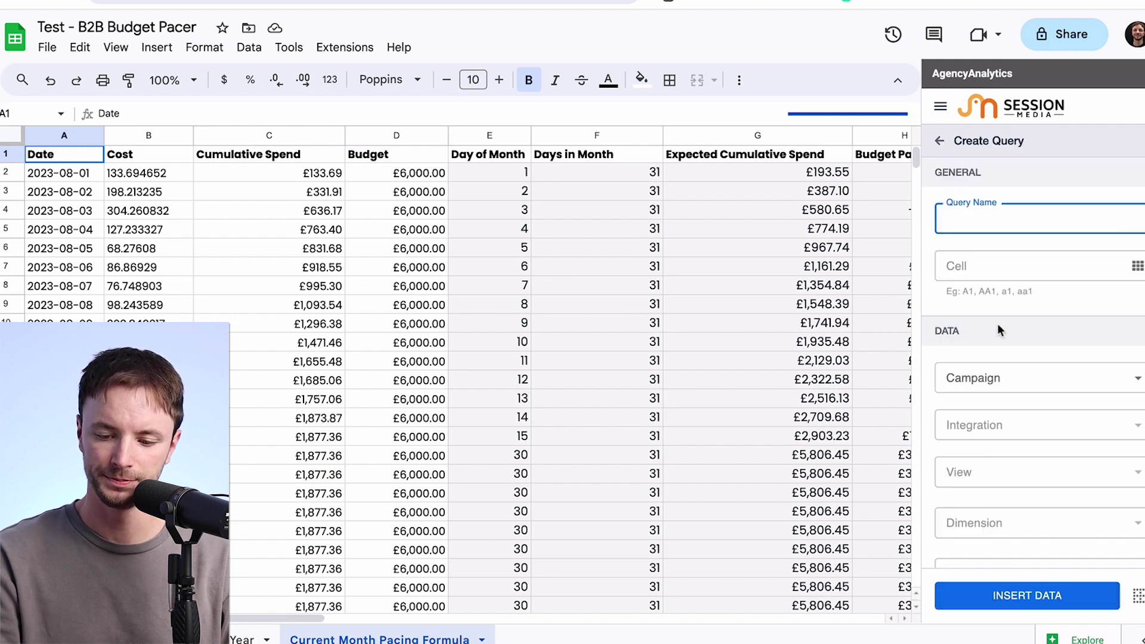
Name the query "Google Ads Cost" and keep A1 as its destination cell.
{"action": "type", "text": "Google "}
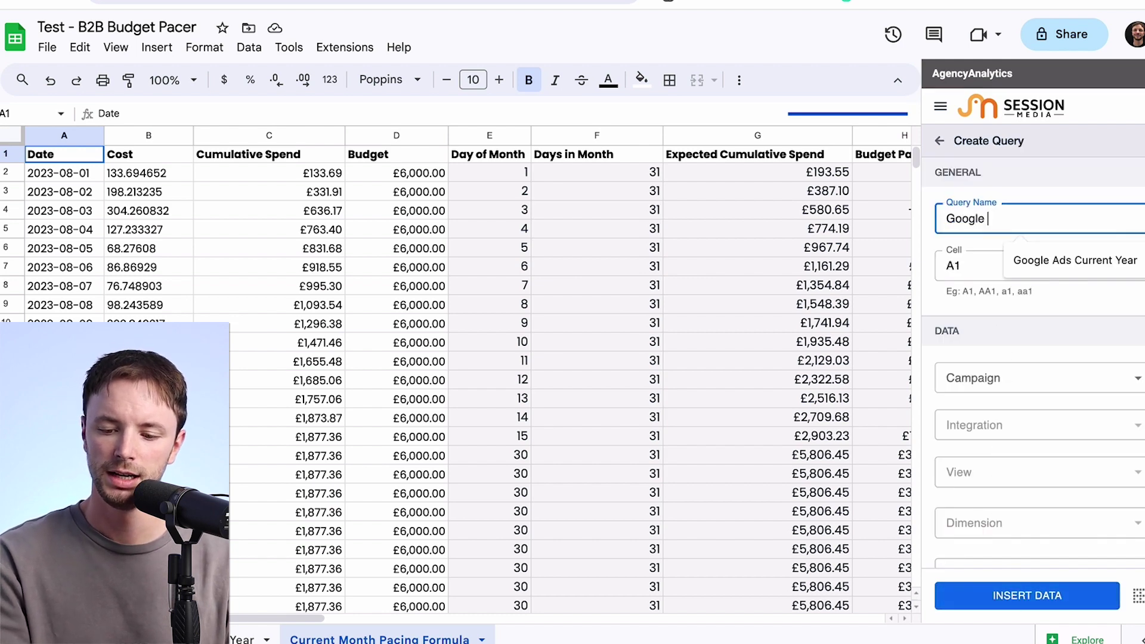
{"action": "type", "text": "Ads C"}
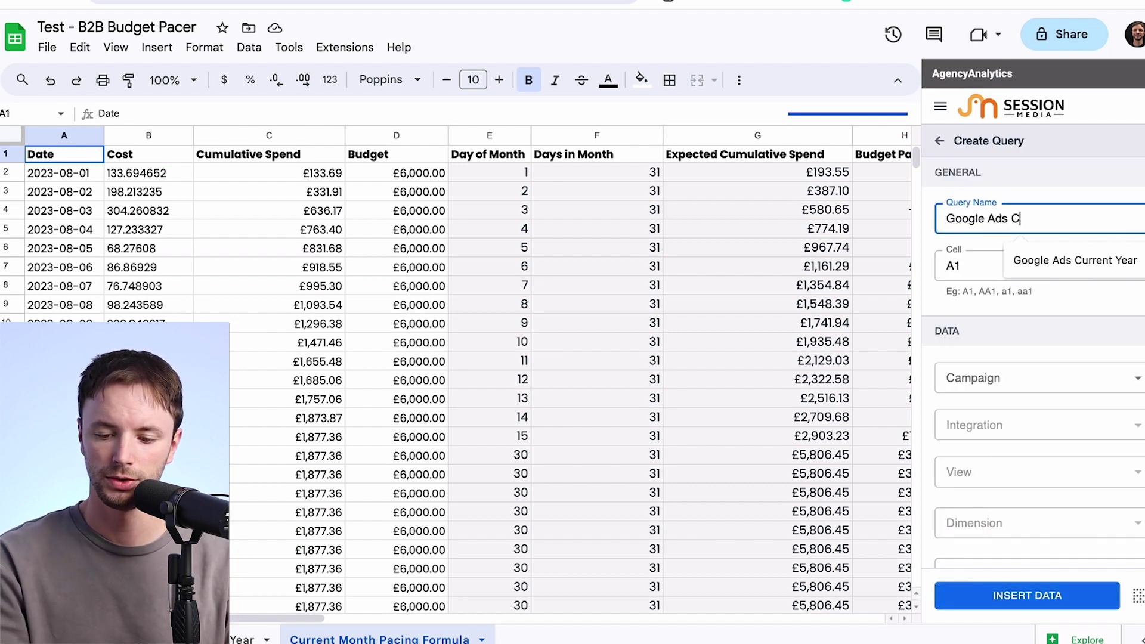
{"action": "type", "text": "ost"}
{"action": "left_click", "coordinate": [991, 270]}
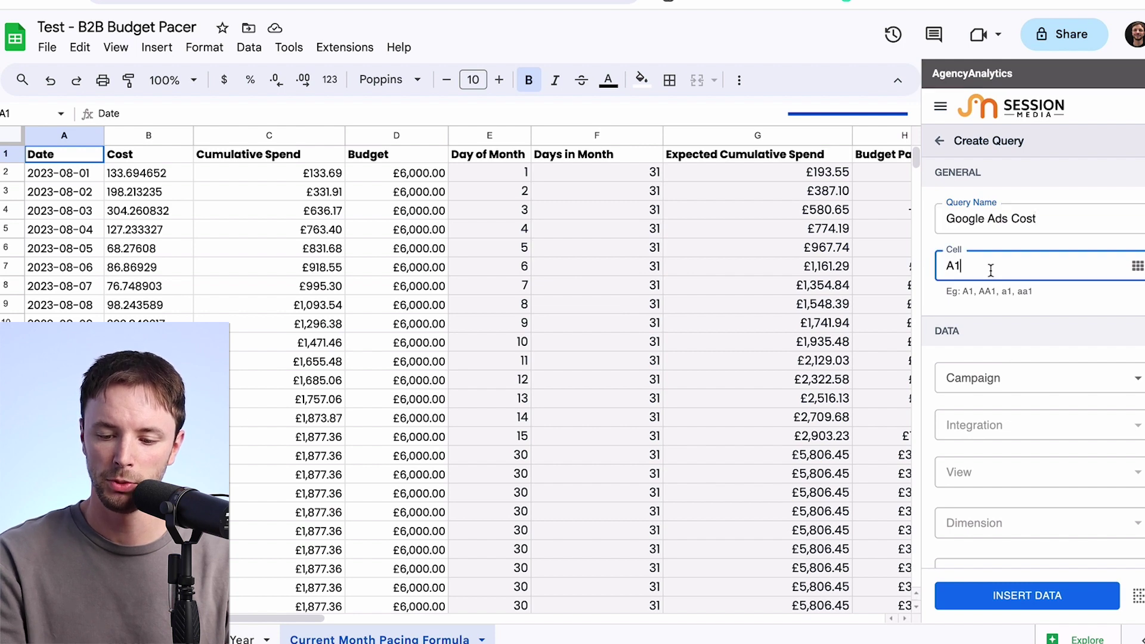
{"action": "double_click", "coordinate": [953, 266]}
{"action": "left_click", "coordinate": [1036, 302]}
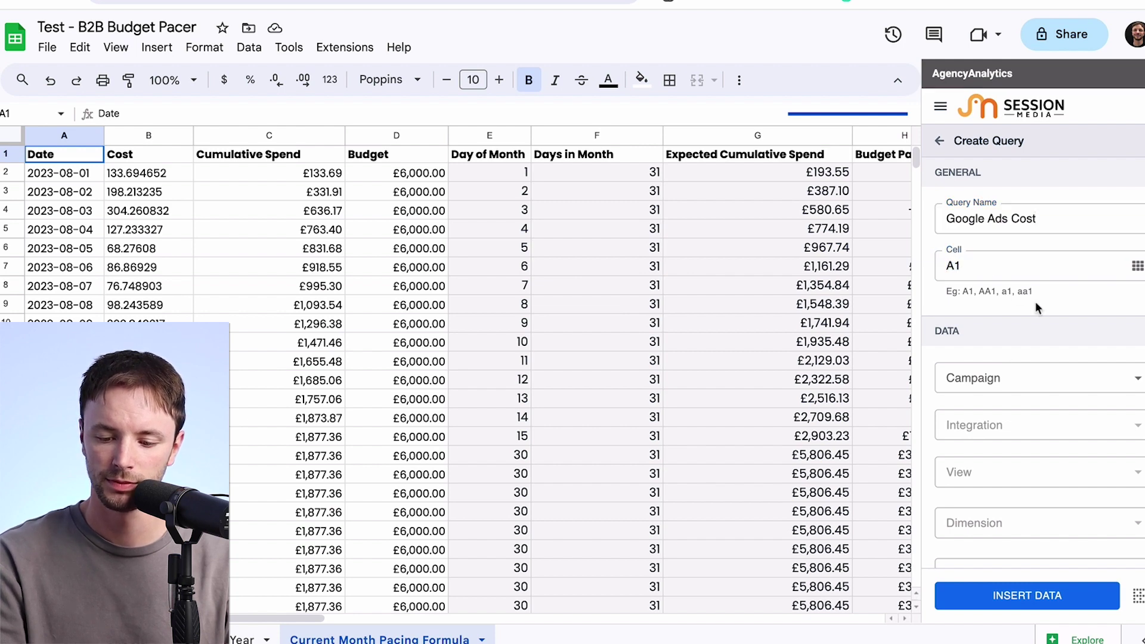
Set the query's integration to Google Ads and its dimension to Date, keeping the Ad Analytics view.
{"action": "scroll", "coordinate": [1036, 302], "scroll_direction": "down", "scroll_amount": 3}
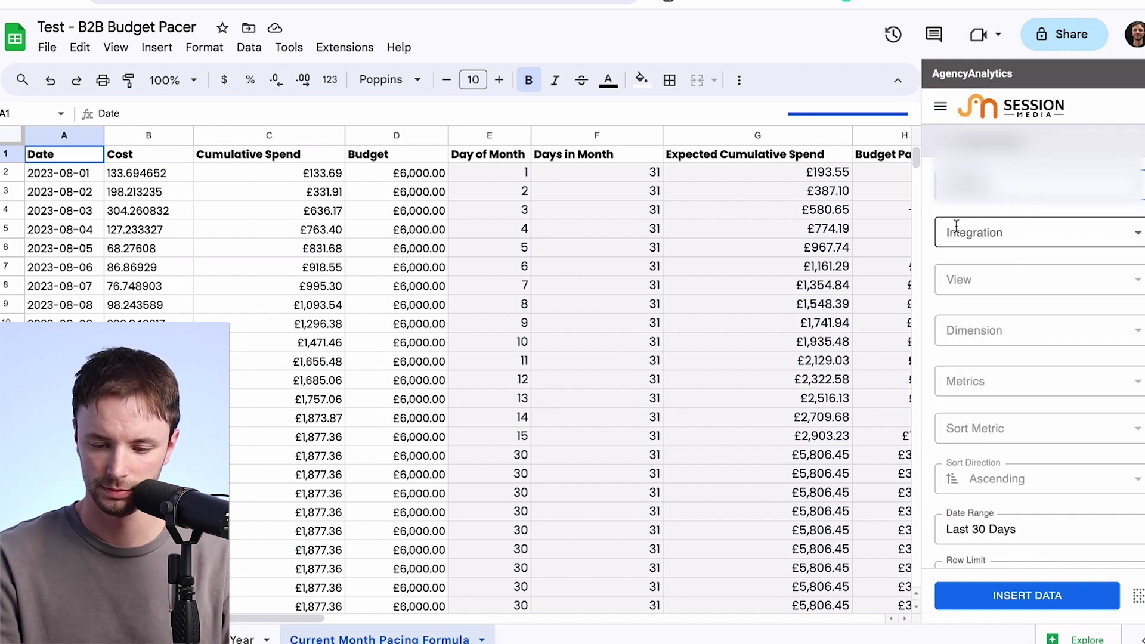
{"action": "left_click", "coordinate": [958, 234]}
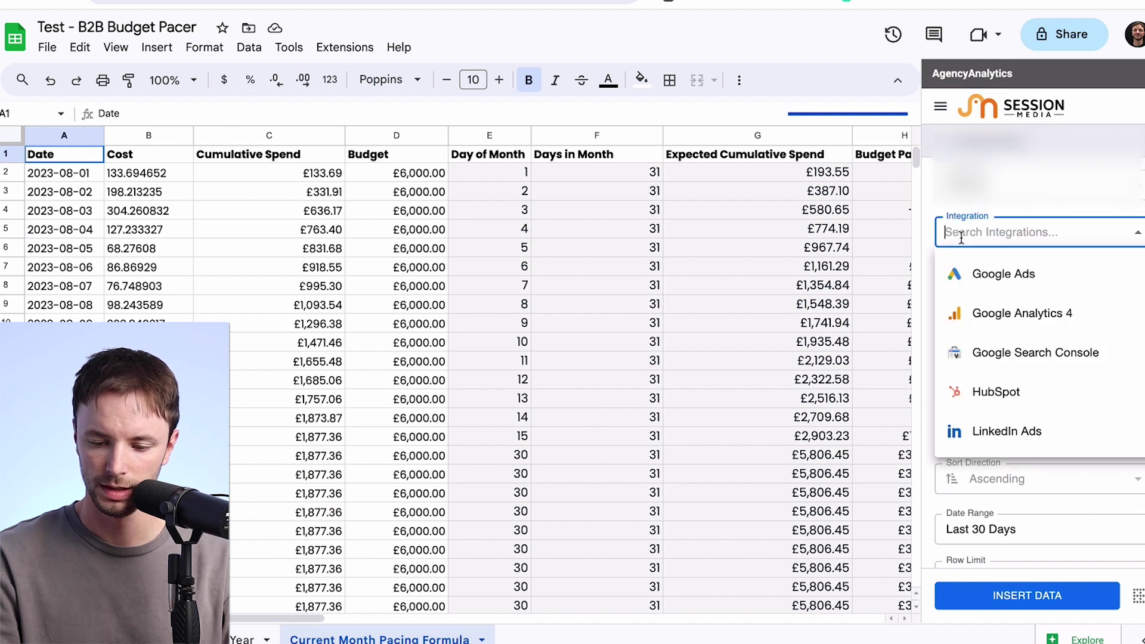
{"action": "left_click", "coordinate": [975, 276]}
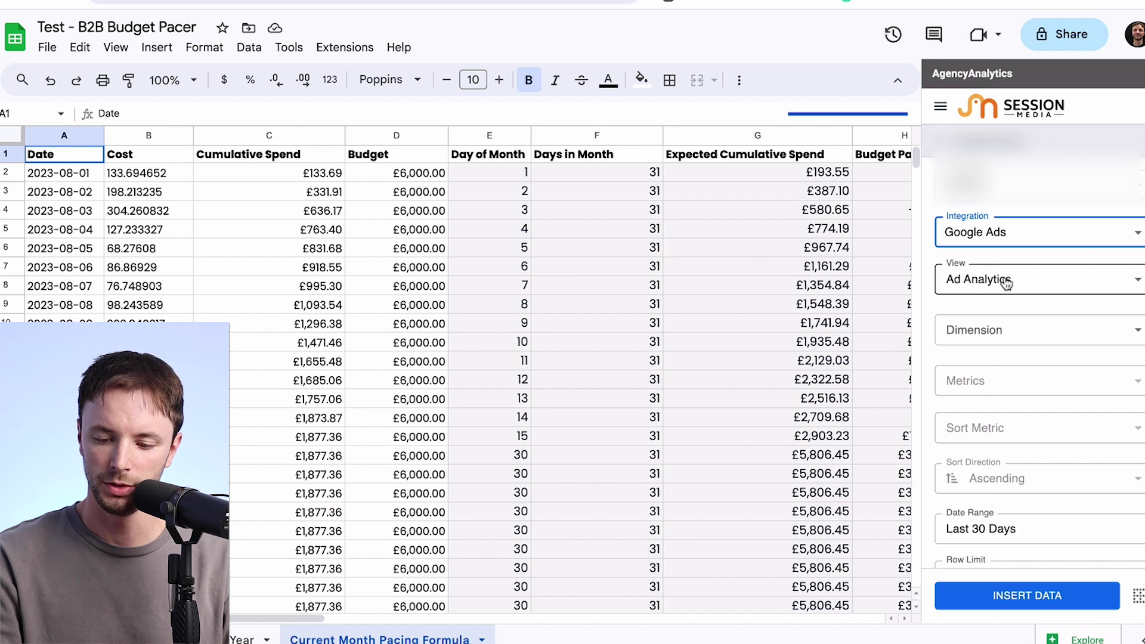
{"action": "left_click", "coordinate": [996, 327]}
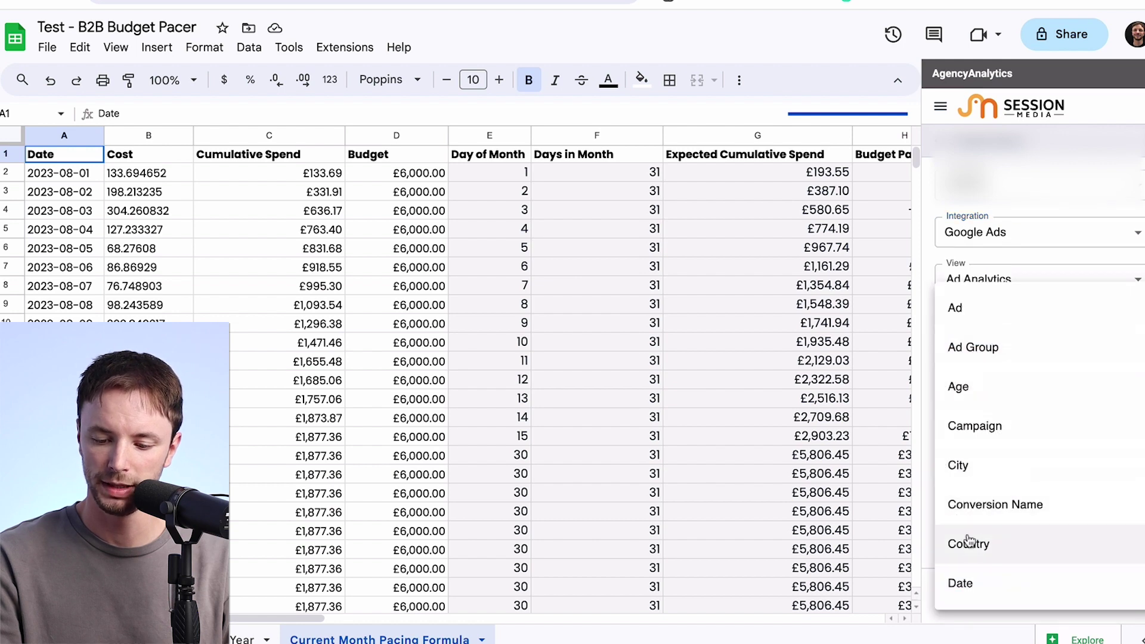
{"action": "left_click", "coordinate": [961, 582]}
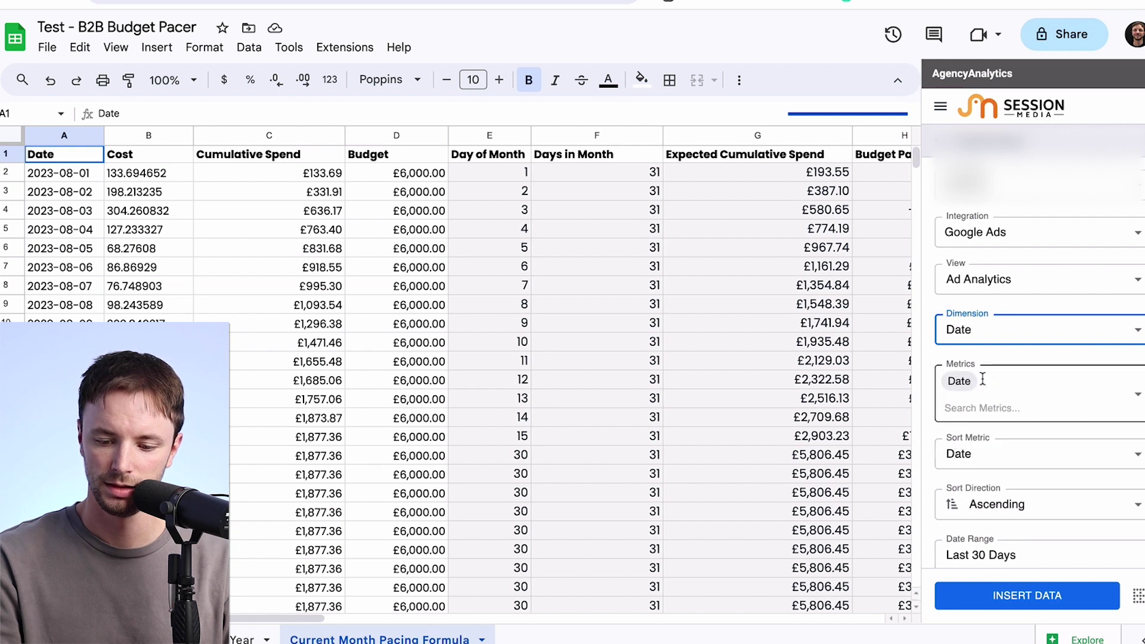
Add Cost to the query's metrics alongside Date.
{"action": "left_click", "coordinate": [984, 380]}
{"action": "type", "text": "cos"}
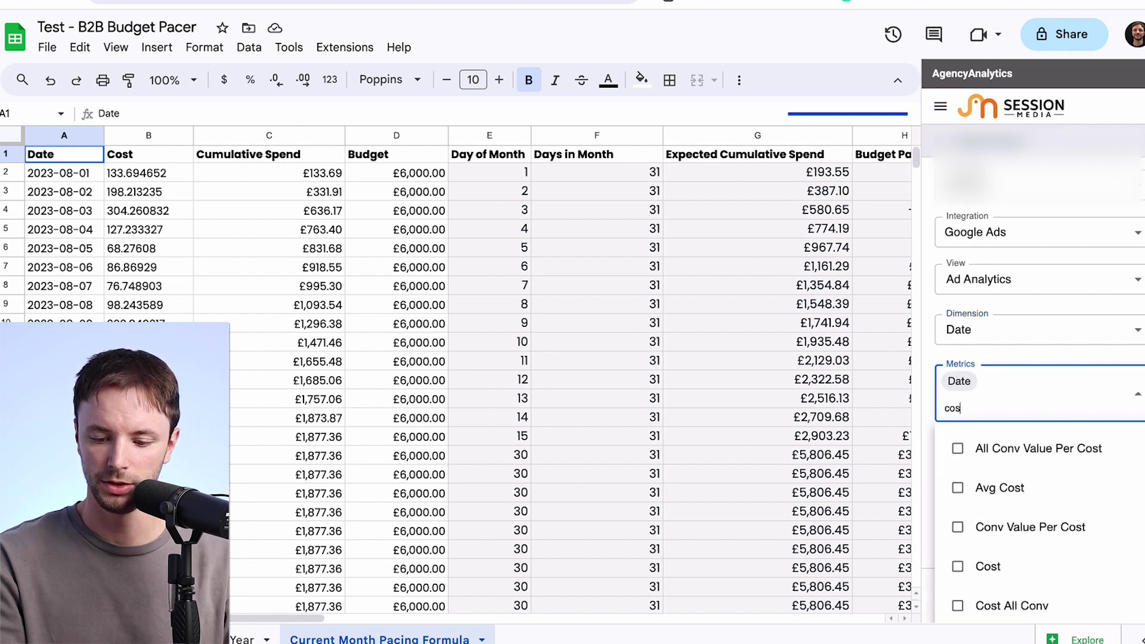
{"action": "type", "text": "t"}
{"action": "left_click", "coordinate": [988, 566]}
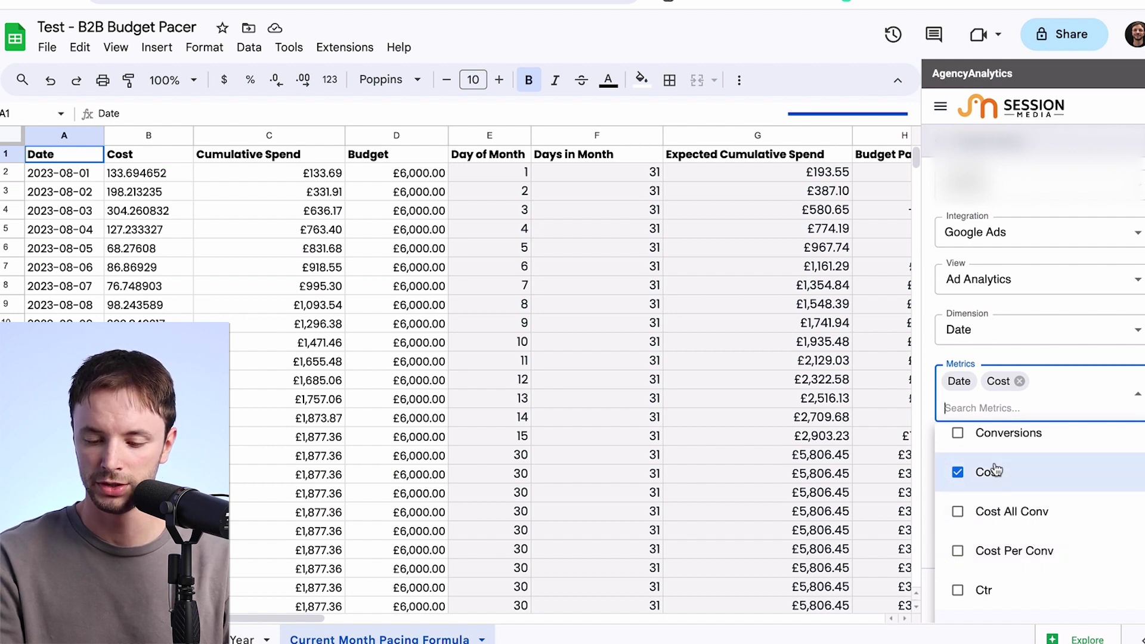
{"action": "left_click", "coordinate": [933, 361]}
Set the query's date range to This Month, with today included.
{"action": "scroll", "coordinate": [979, 435], "scroll_direction": "down", "scroll_amount": 2}
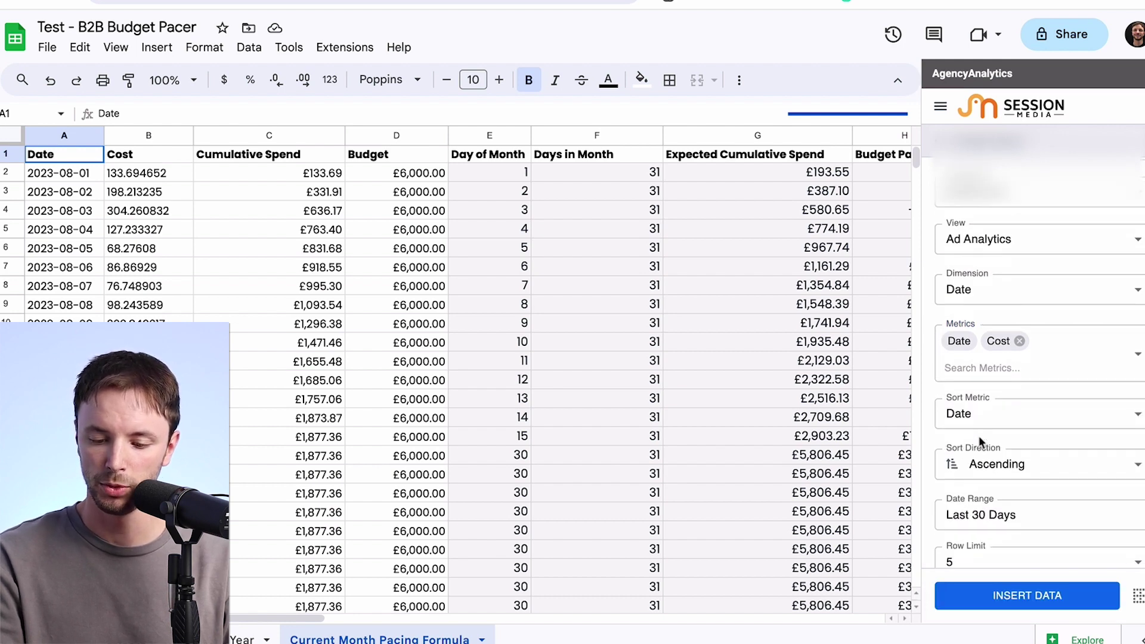
{"action": "scroll", "coordinate": [1016, 470], "scroll_direction": "down", "scroll_amount": 1}
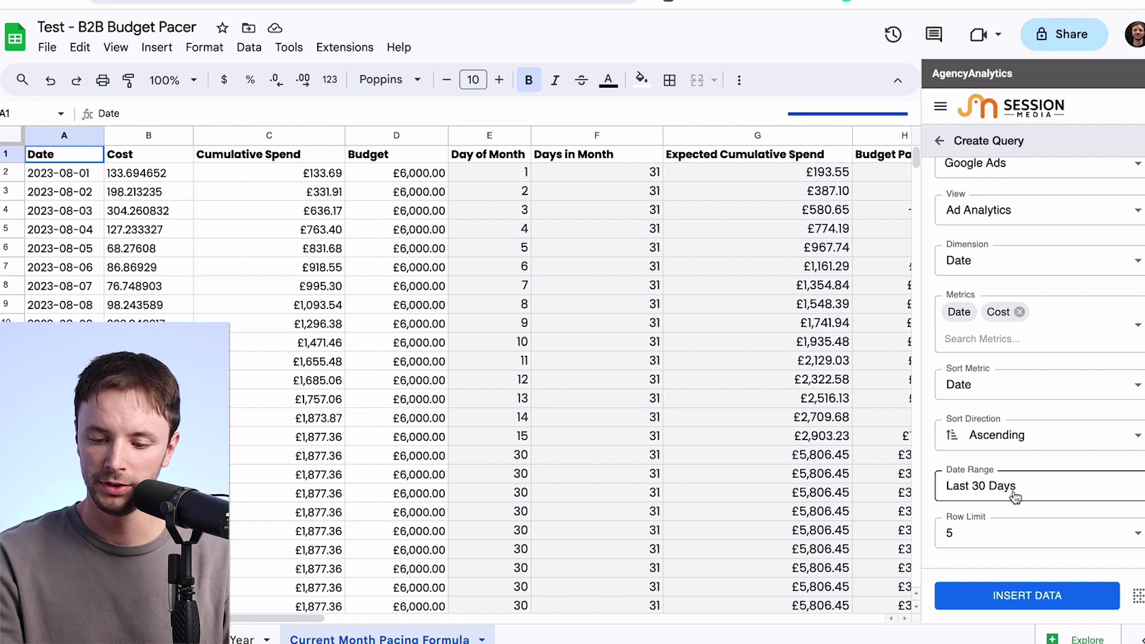
{"action": "left_click", "coordinate": [1014, 494]}
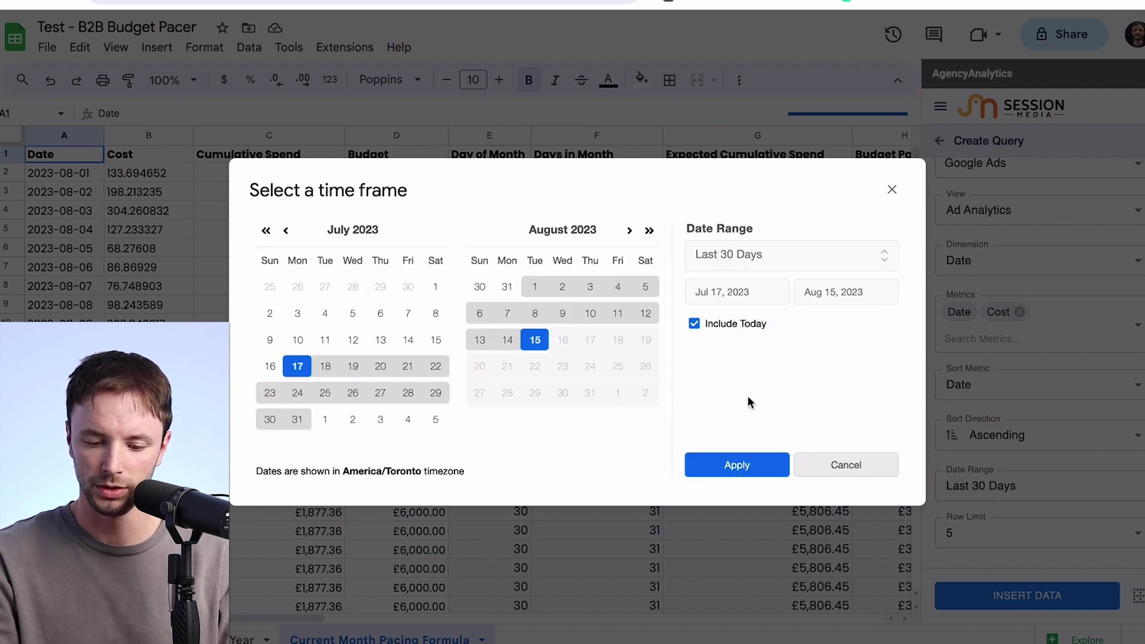
{"action": "left_click", "coordinate": [744, 255]}
{"action": "scroll", "coordinate": [741, 382], "scroll_direction": "down", "scroll_amount": 5}
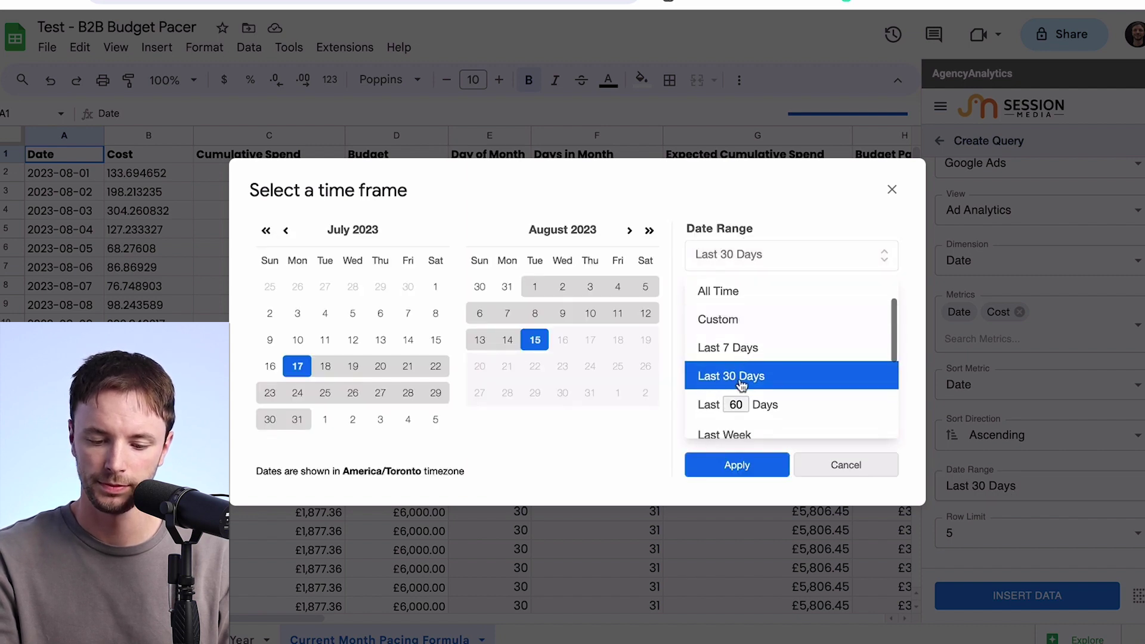
{"action": "left_click", "coordinate": [738, 398]}
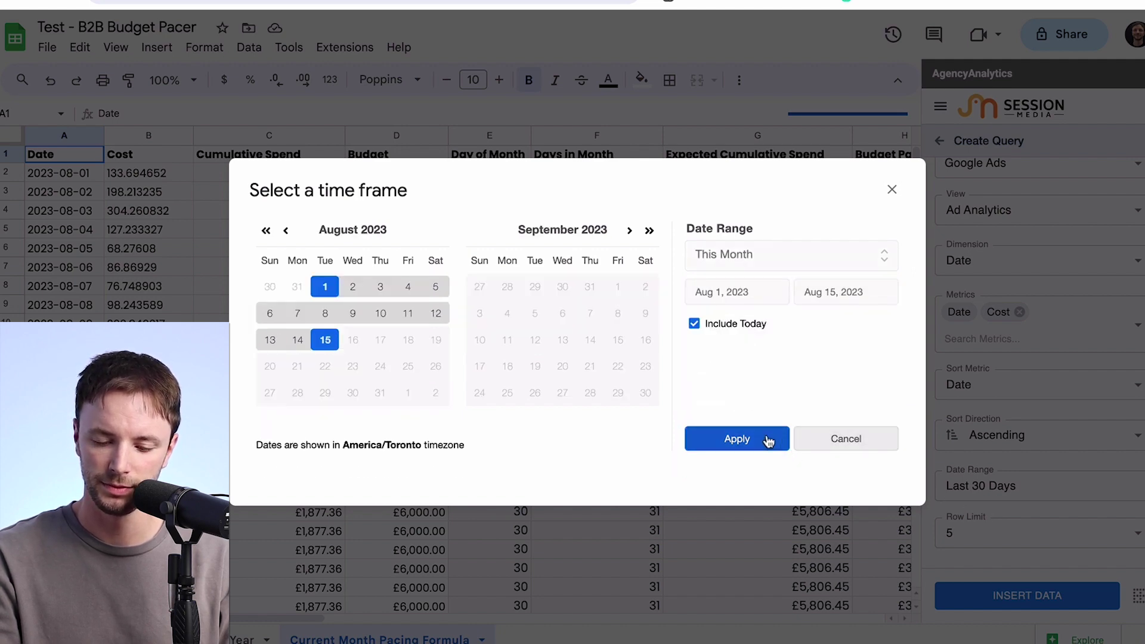
{"action": "left_click", "coordinate": [732, 442]}
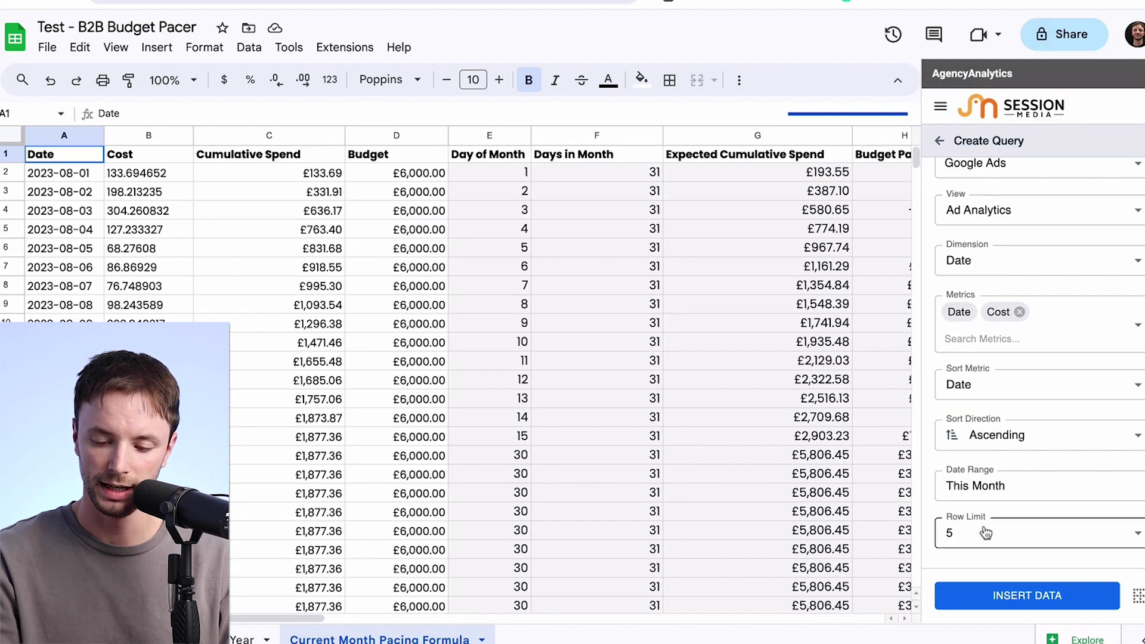
Set the query's row limit to All and review the query settings.
{"action": "left_click", "coordinate": [986, 531]}
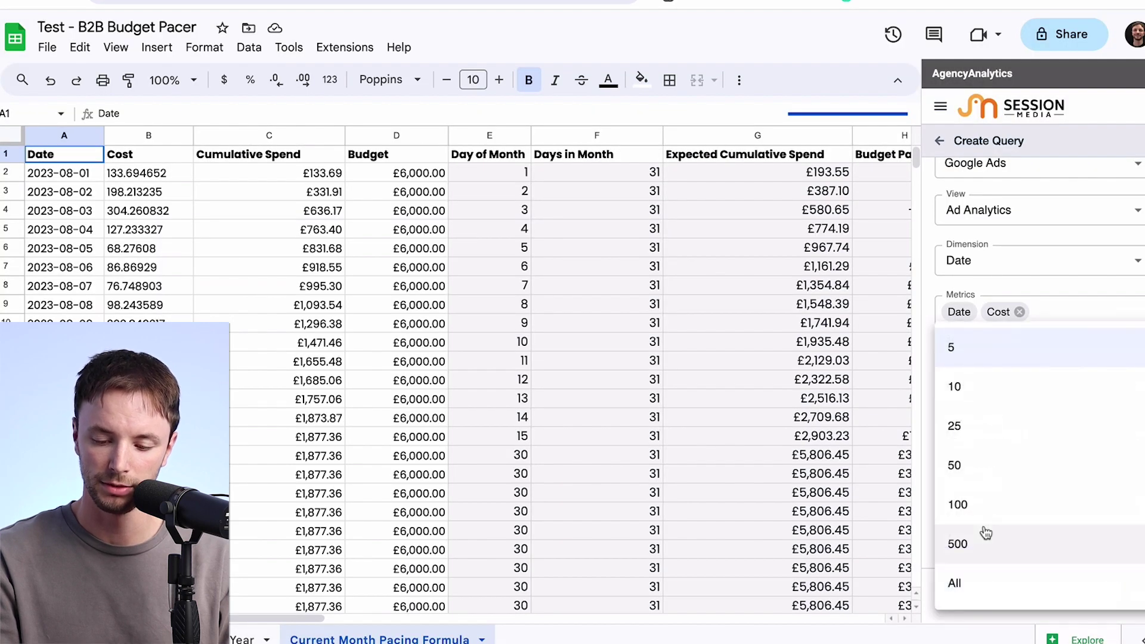
{"action": "left_click", "coordinate": [959, 583]}
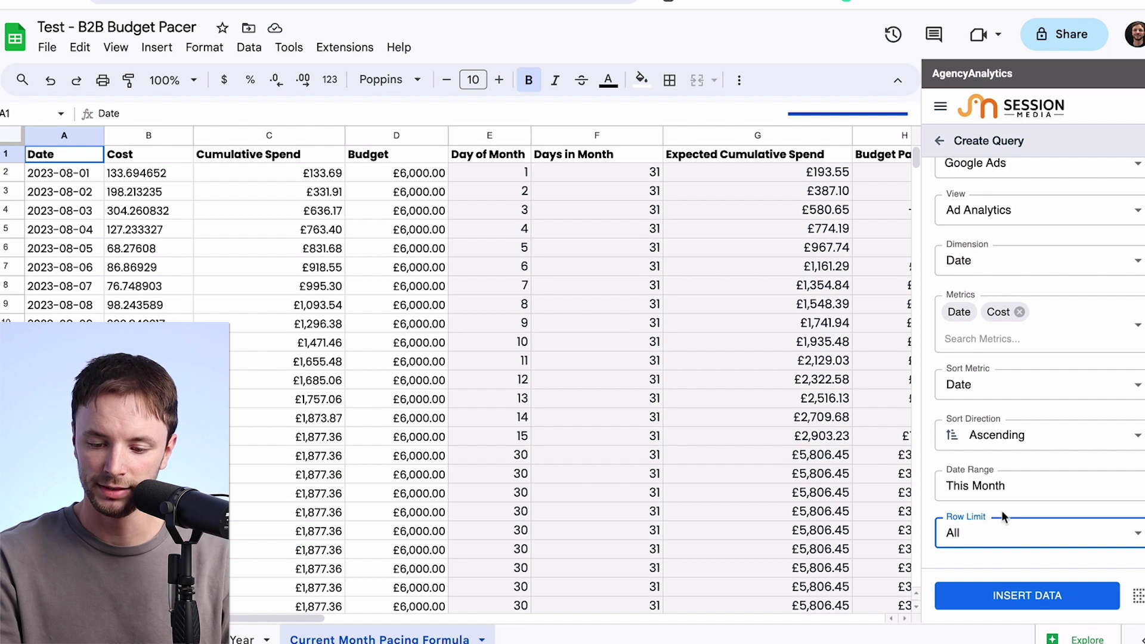
{"action": "scroll", "coordinate": [1004, 528], "scroll_direction": "up", "scroll_amount": 1}
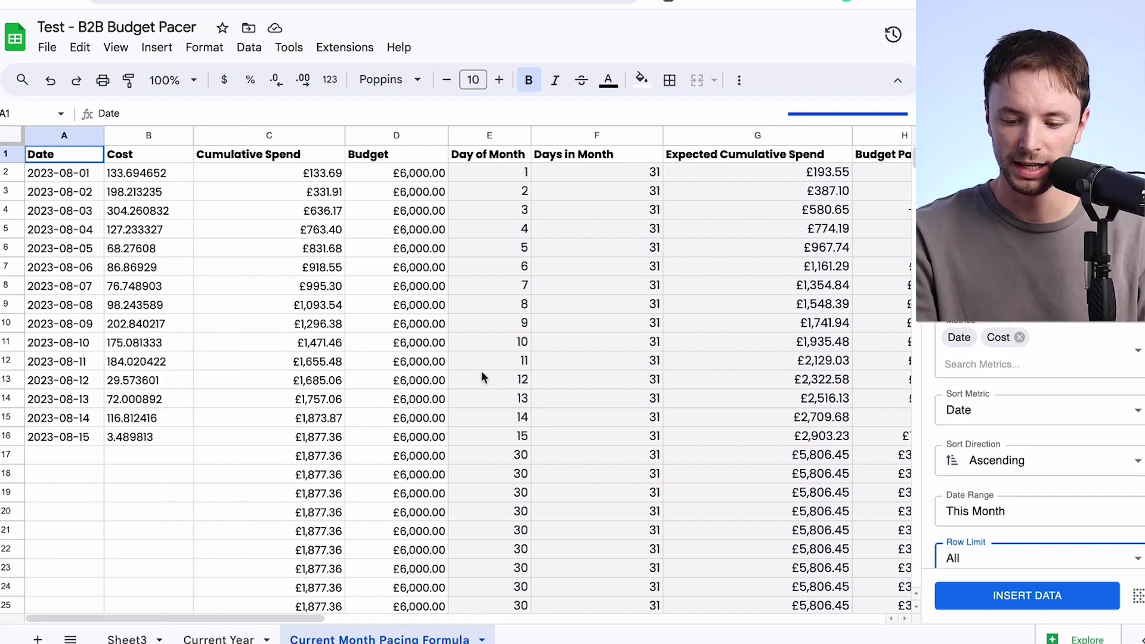
{"action": "scroll", "coordinate": [947, 506], "scroll_direction": "down", "scroll_amount": 1}
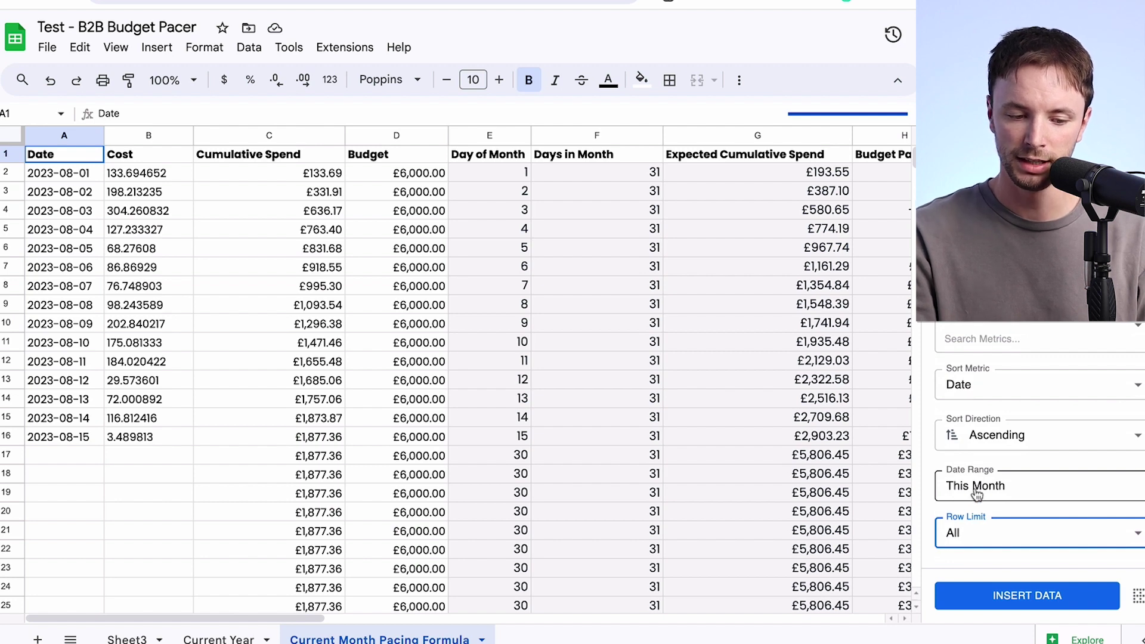
Insert the query's daily Date and Cost data starting at cell A2 and check the imported rows.
{"action": "left_click", "coordinate": [57, 178]}
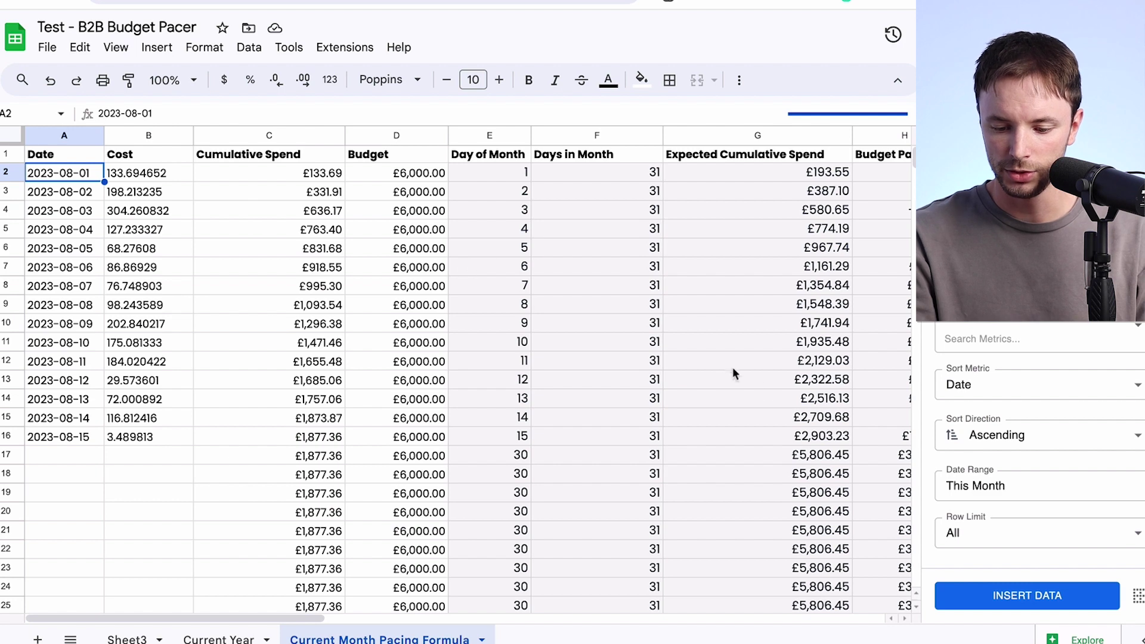
{"action": "left_click", "coordinate": [1019, 584]}
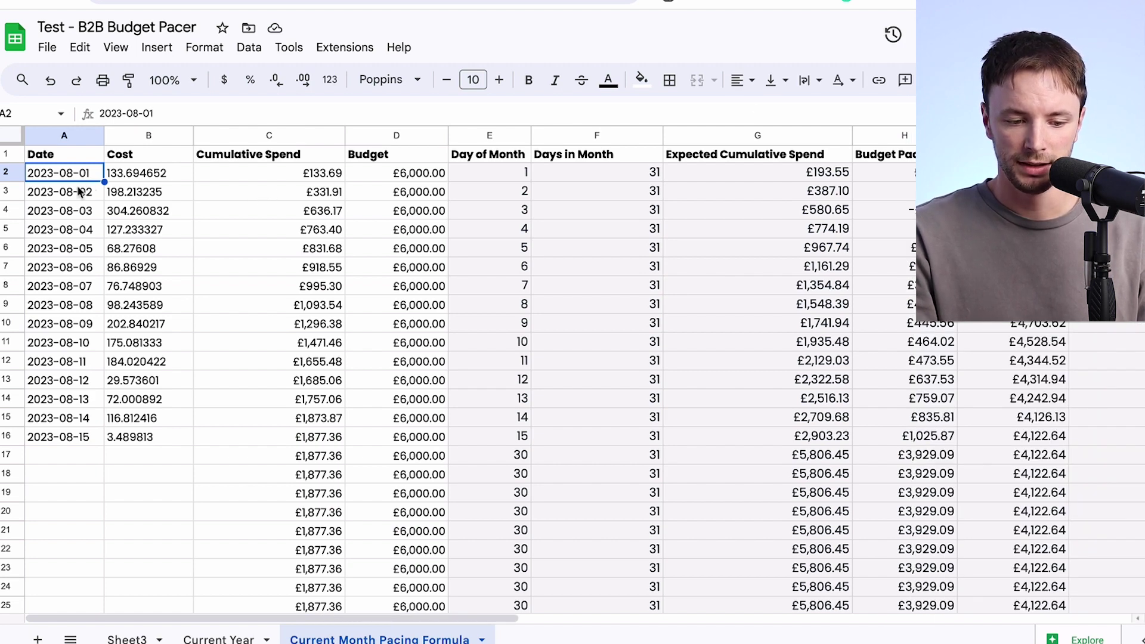
{"action": "left_click_drag", "start_coordinate": [79, 191], "coordinate": [128, 436]}
{"action": "left_click", "coordinate": [129, 437]}
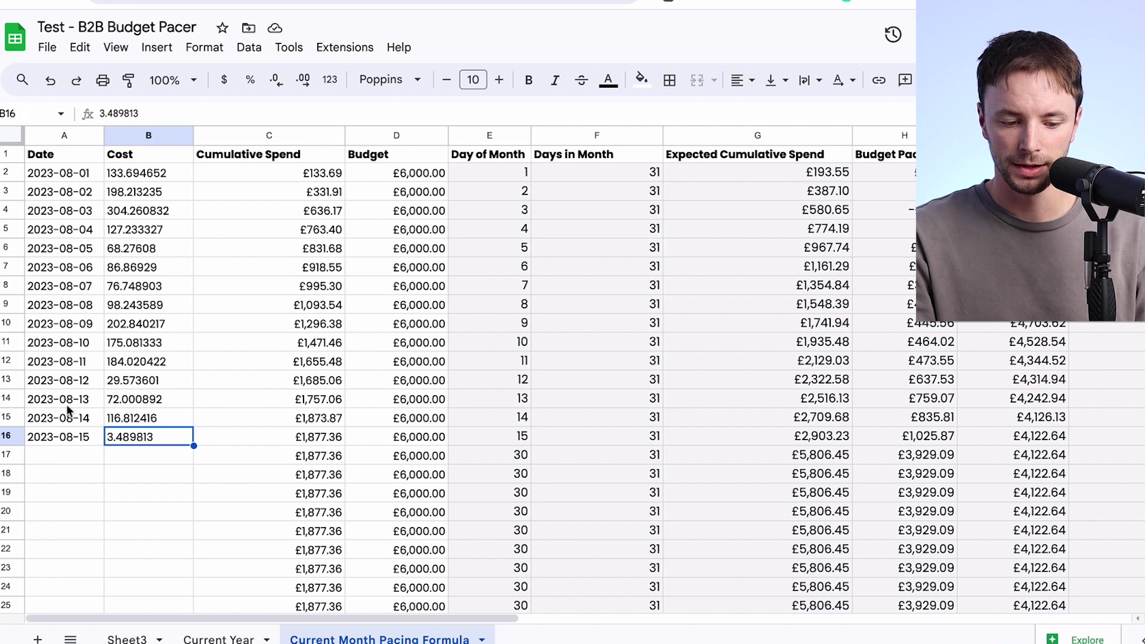
Examine the empty Date and Cost rows for the rest of the month and the prefilled formulas in C17:I32.
{"action": "scroll", "coordinate": [80, 434], "scroll_direction": "down", "scroll_amount": 1}
{"action": "scroll", "coordinate": [77, 400], "scroll_direction": "down", "scroll_amount": 2}
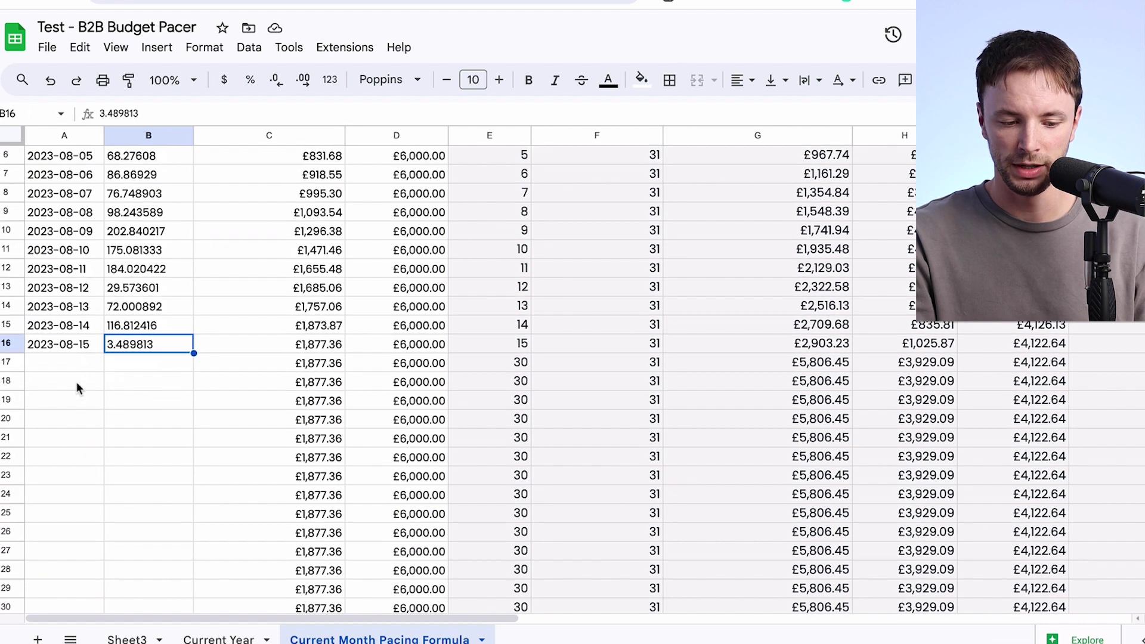
{"action": "left_click", "coordinate": [74, 358]}
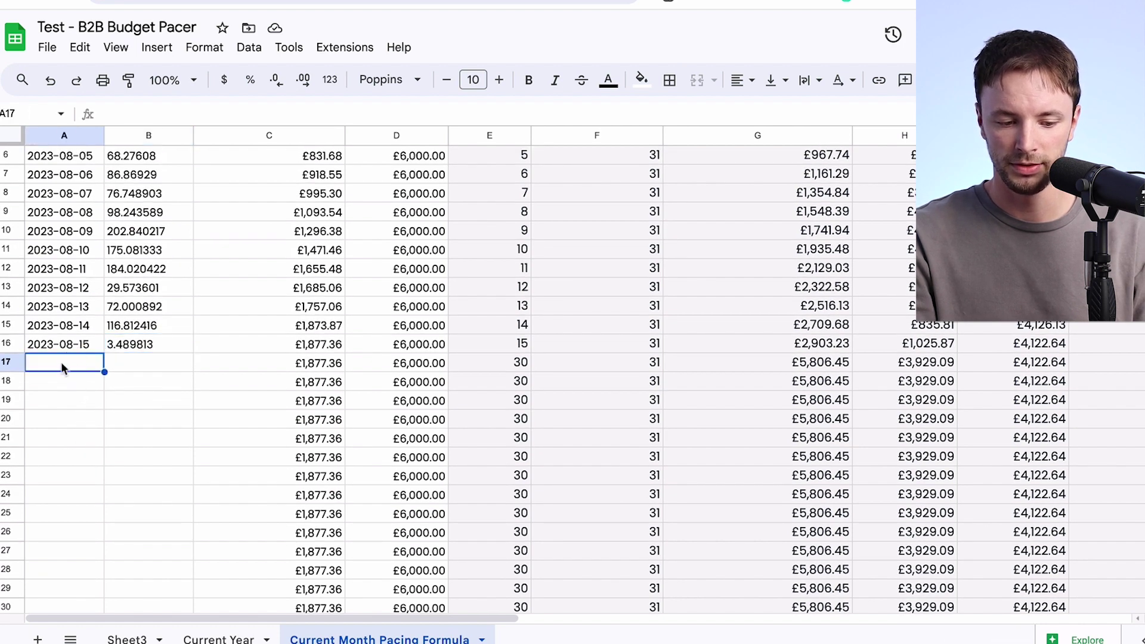
{"action": "left_click", "coordinate": [131, 365]}
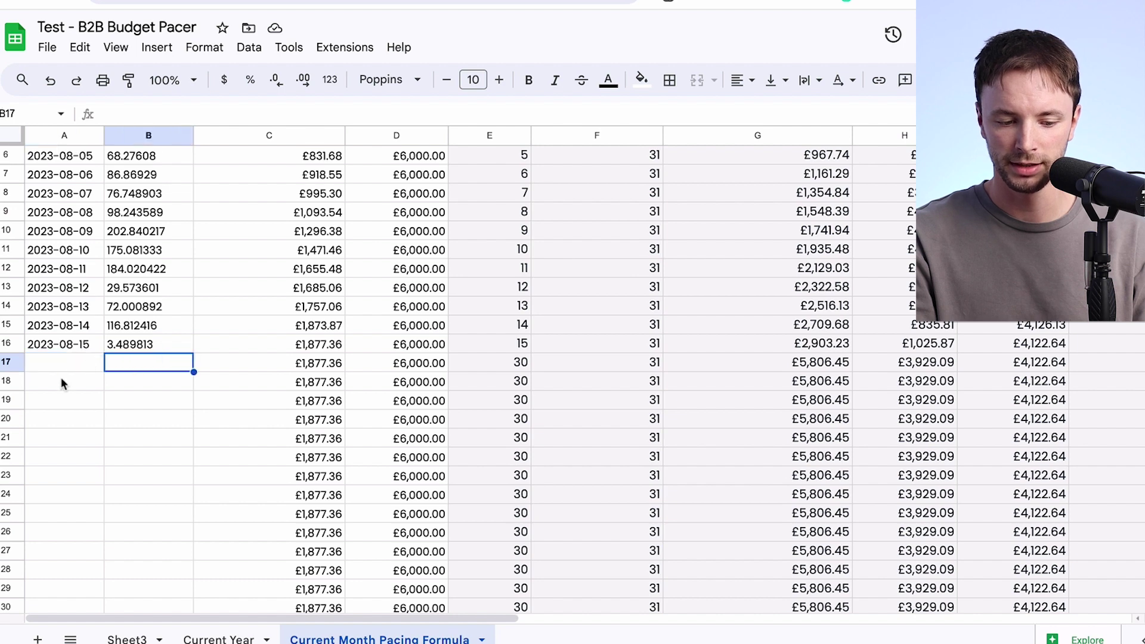
{"action": "left_click_drag", "start_coordinate": [62, 382], "coordinate": [128, 393]}
{"action": "scroll", "coordinate": [128, 388], "scroll_direction": "down", "scroll_amount": 3}
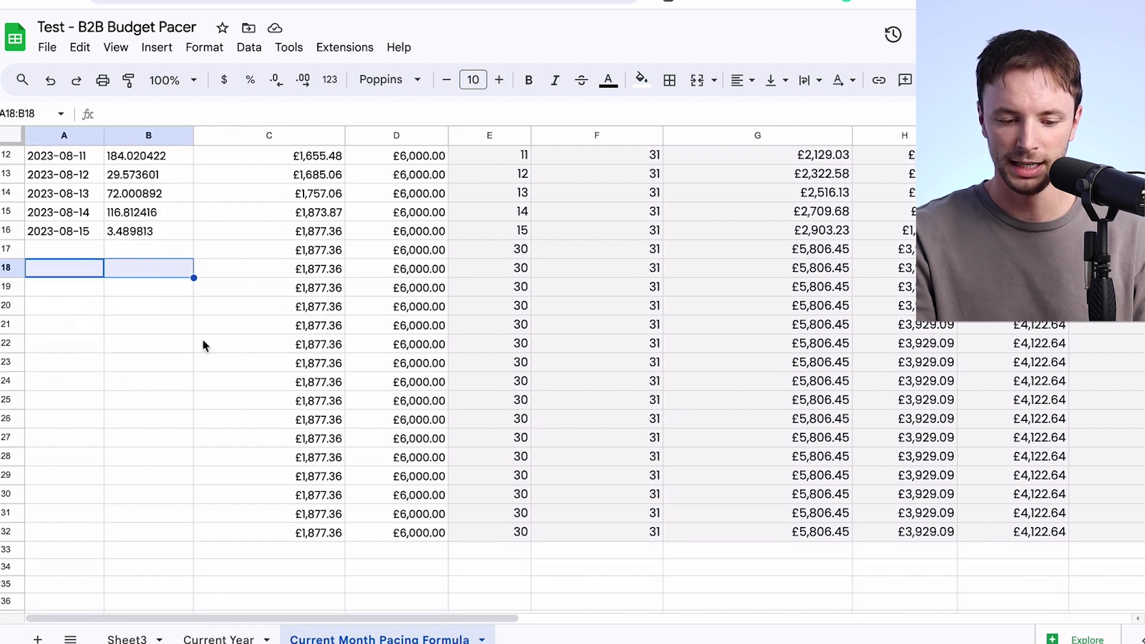
{"action": "left_click_drag", "start_coordinate": [281, 253], "coordinate": [1055, 537]}
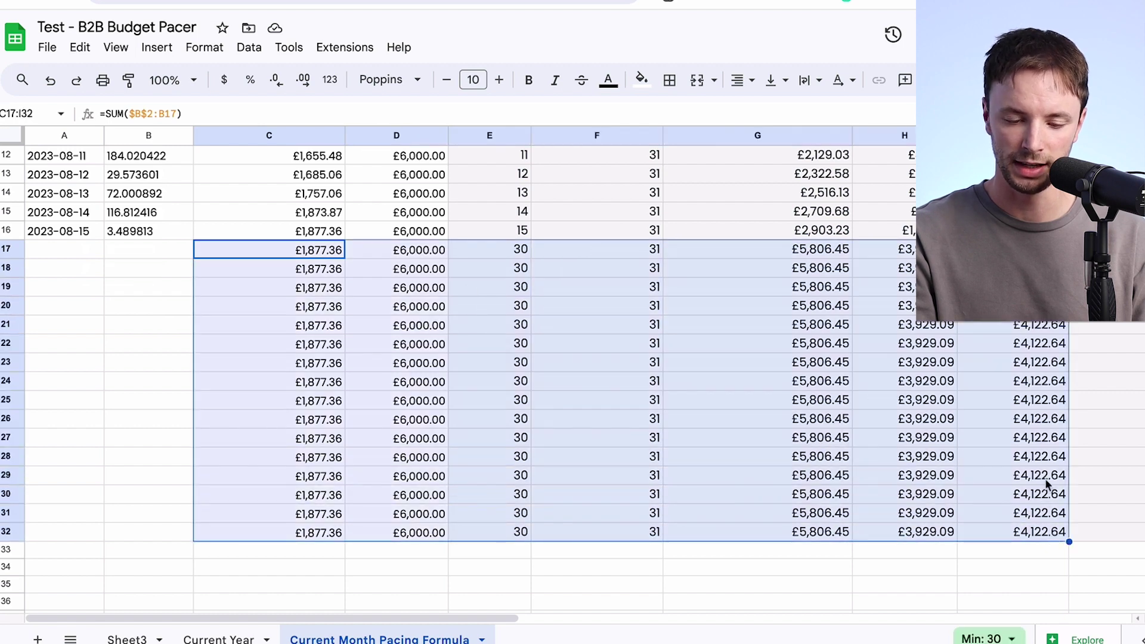
{"action": "scroll", "coordinate": [1048, 481], "scroll_direction": "up", "scroll_amount": 5}
Examine the Cumulative Spend formulas in C2 to C4 against the daily costs they sum.
{"action": "left_click", "coordinate": [341, 197]}
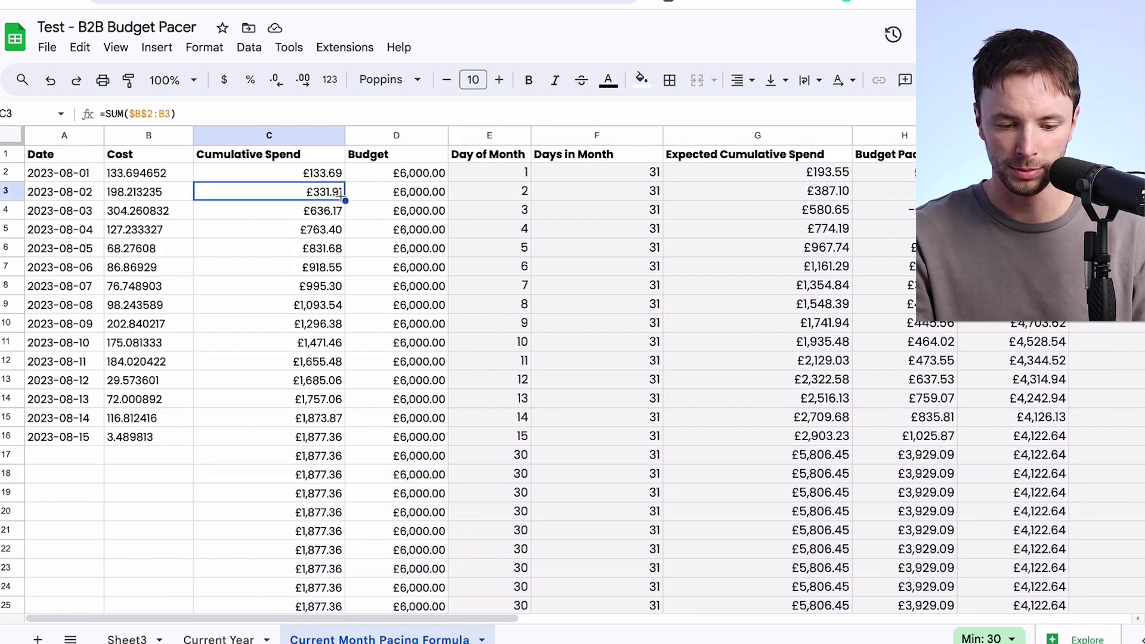
{"action": "left_click", "coordinate": [66, 174]}
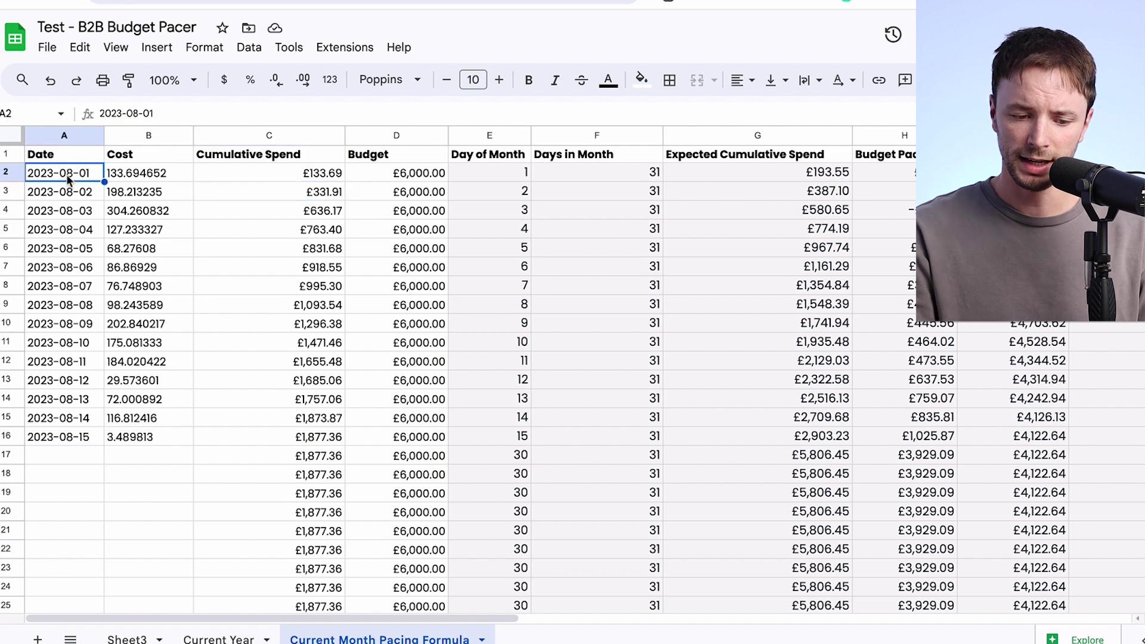
{"action": "key", "text": "Right"}
{"action": "key", "text": "Right"}
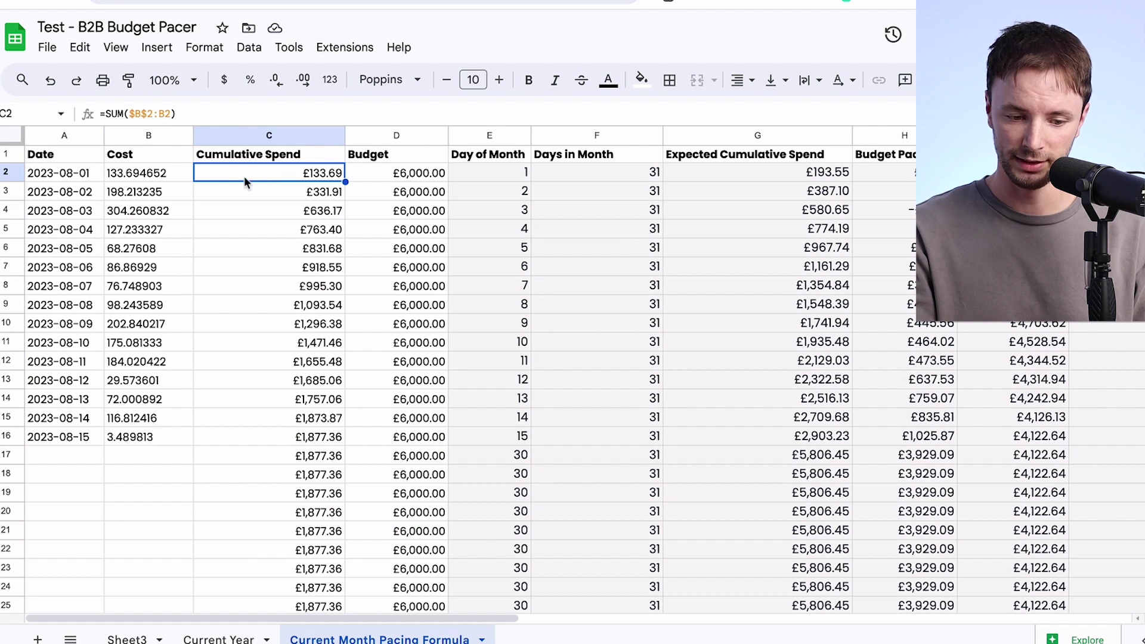
{"action": "left_click", "coordinate": [299, 189]}
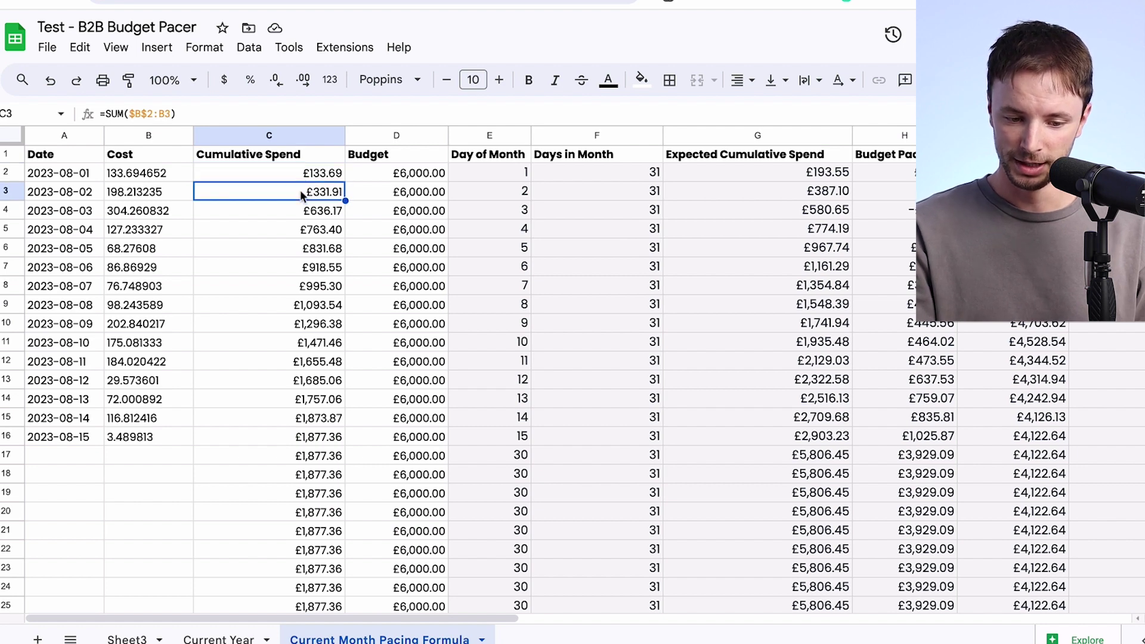
{"action": "left_click", "coordinate": [295, 210]}
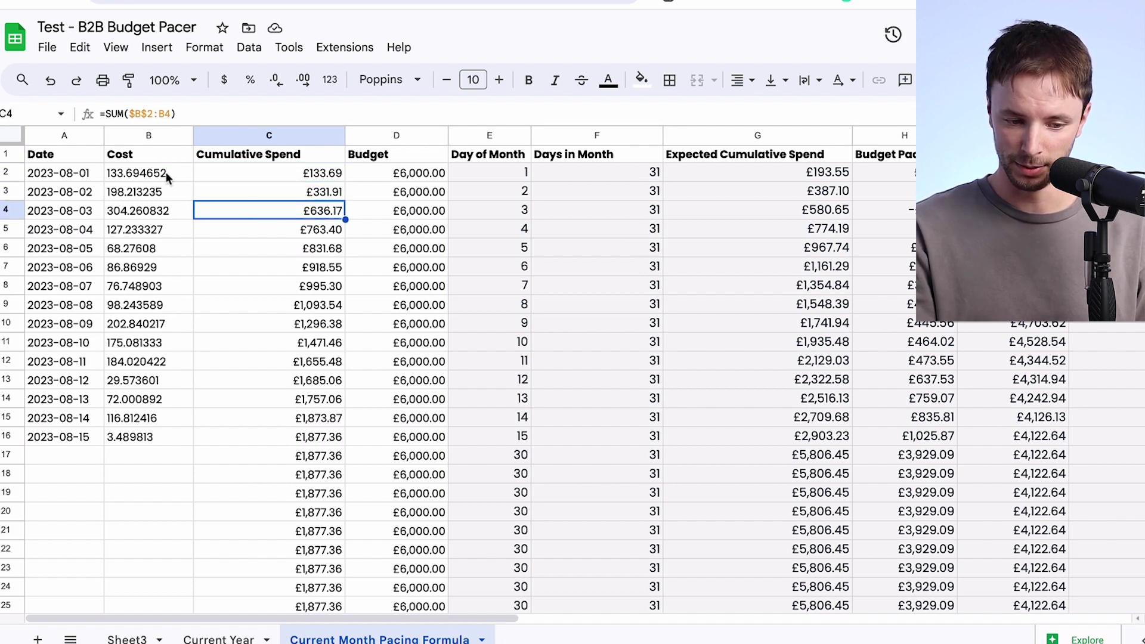
{"action": "left_click_drag", "start_coordinate": [166, 172], "coordinate": [168, 229]}
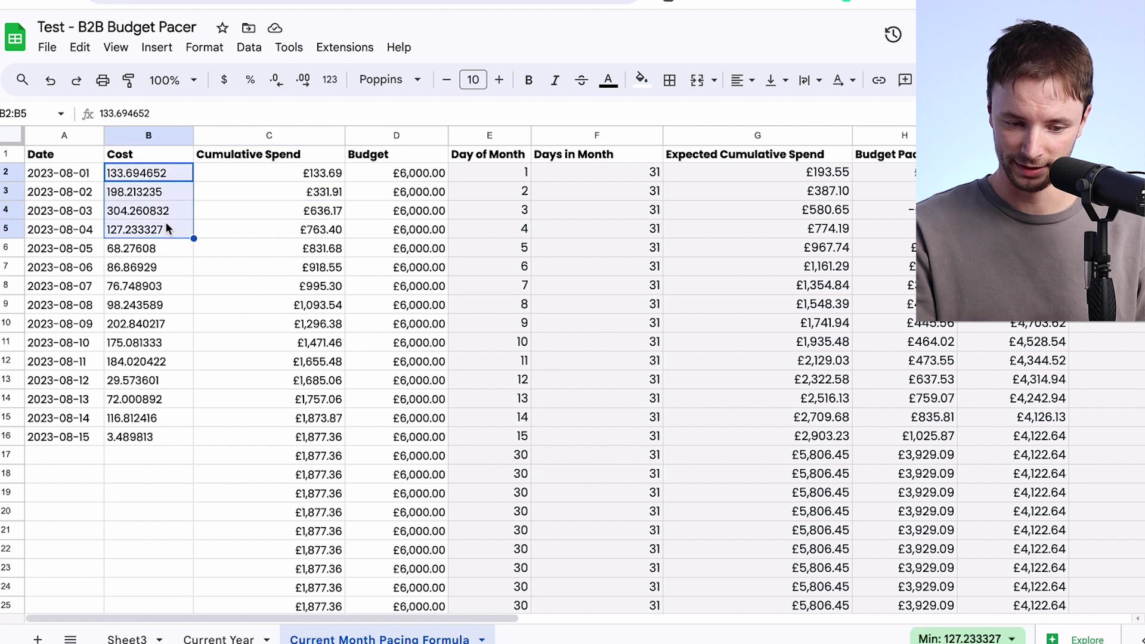
Inspect the formulas behind the Budget, Day of Month and Days in Month columns.
{"action": "left_click", "coordinate": [386, 209]}
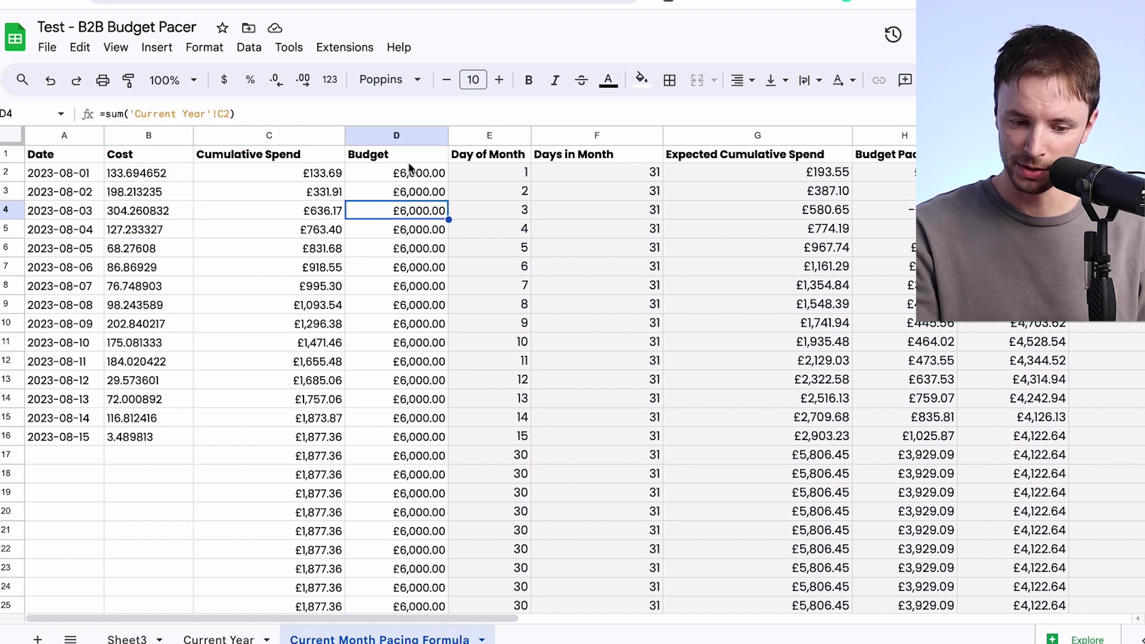
{"action": "left_click", "coordinate": [488, 159]}
{"action": "left_click", "coordinate": [501, 172]}
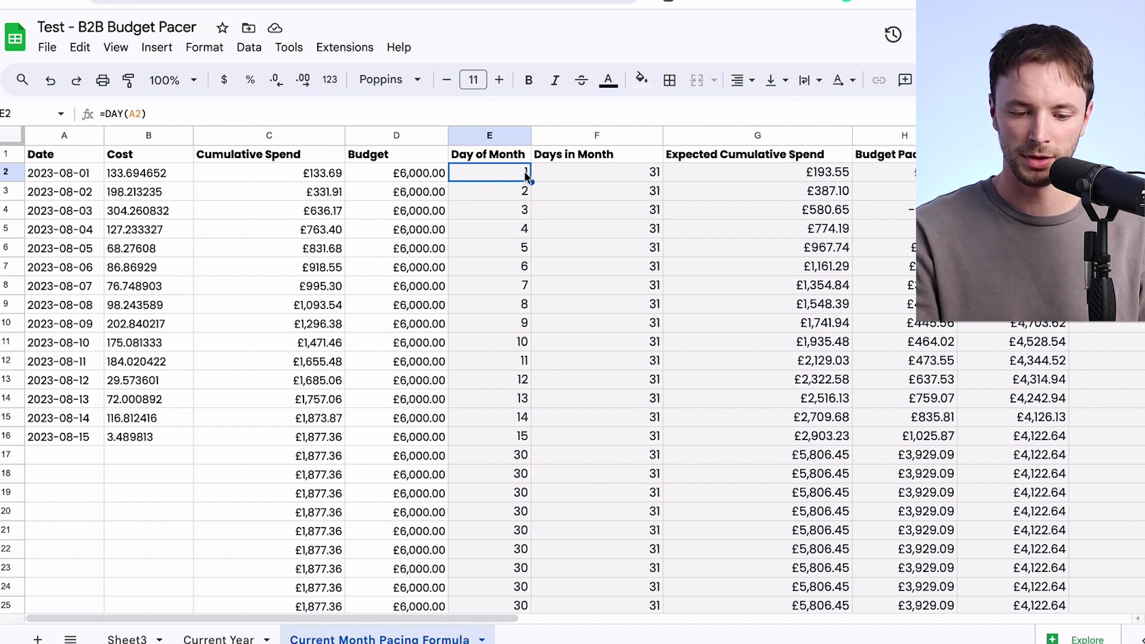
{"action": "left_click", "coordinate": [654, 179]}
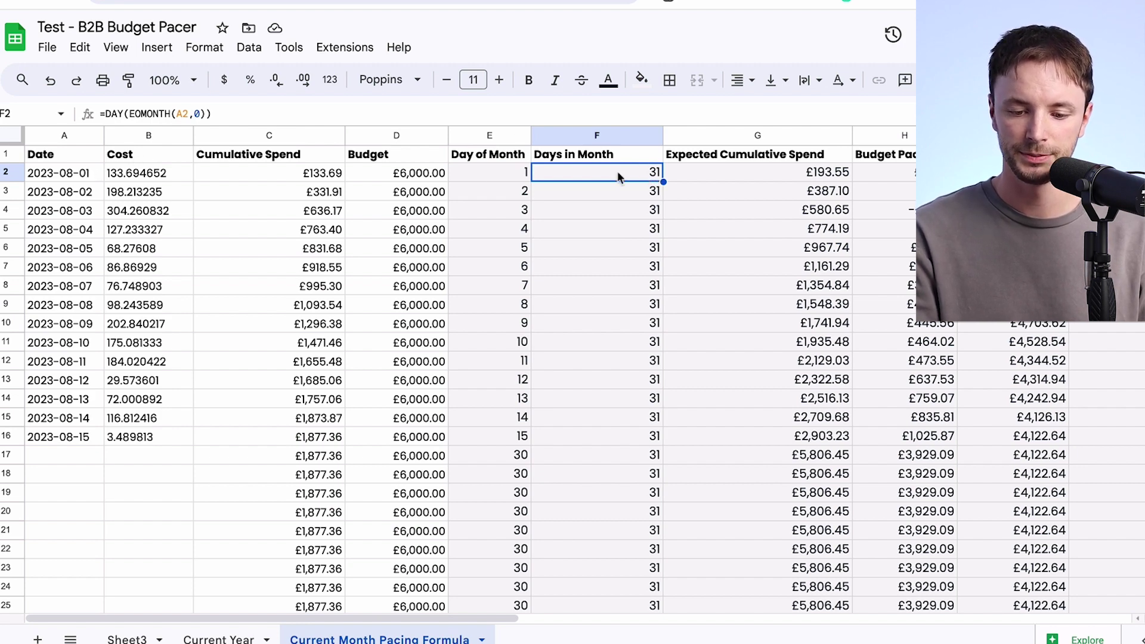
Examine the Expected Cumulative Spend formula in G2 and compare it with the actual Cumulative Spend for the first day.
{"action": "left_click", "coordinate": [820, 178]}
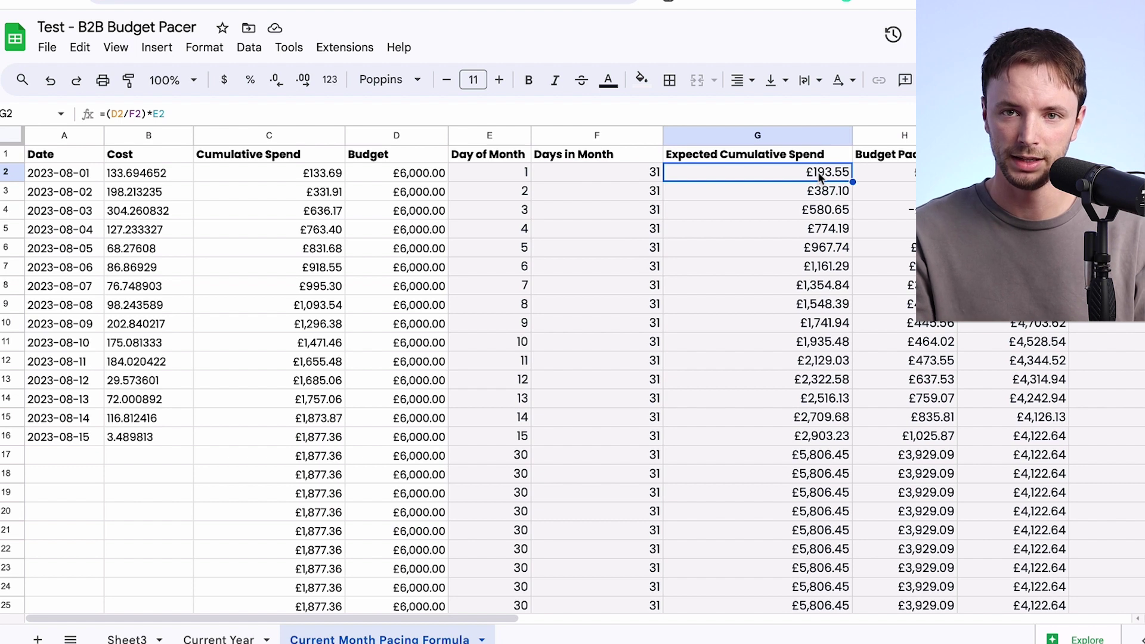
{"action": "key", "text": "Left"}
{"action": "key", "text": "Left"}
{"action": "key", "text": "Left"}
{"action": "key", "text": "Left"}
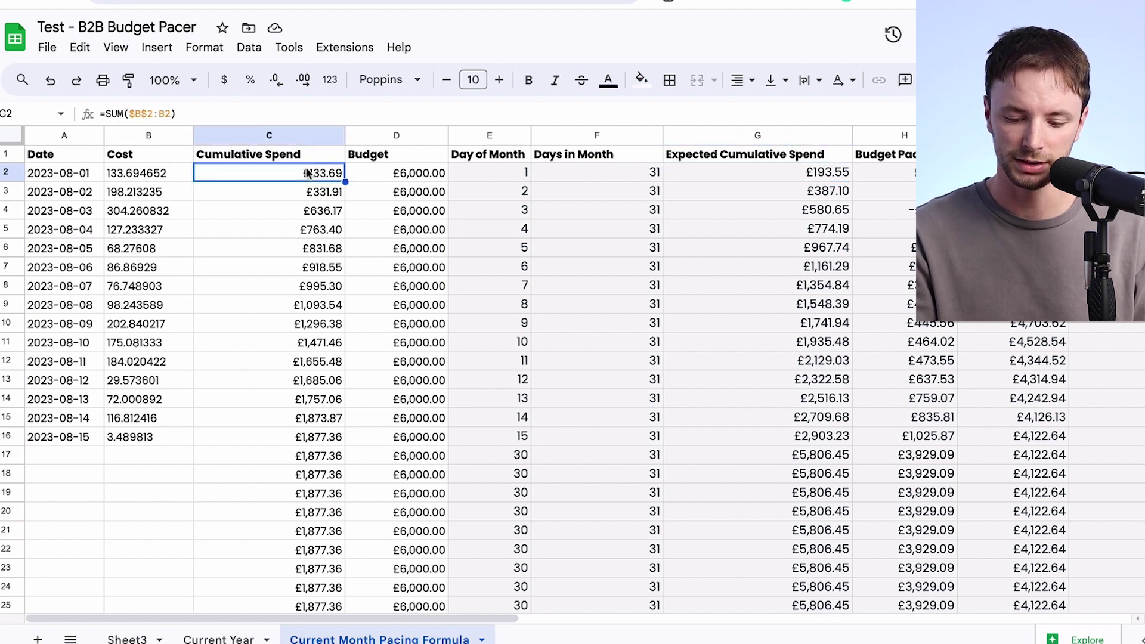
{"action": "key", "text": "Left"}
{"action": "key", "text": "Right"}
{"action": "key", "text": "Right"}
{"action": "key", "text": "Right"}
{"action": "key", "text": "Right"}
{"action": "key", "text": "Right"}
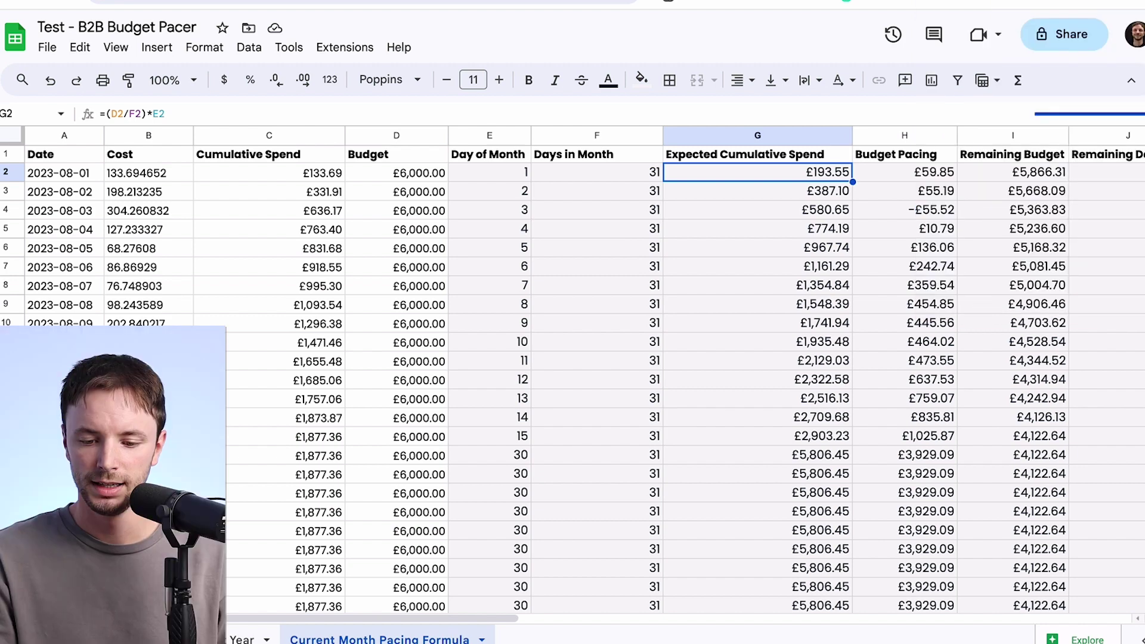
Examine the Budget Pacing formula and compare its results for the first three days of the month.
{"action": "left_click", "coordinate": [905, 172]}
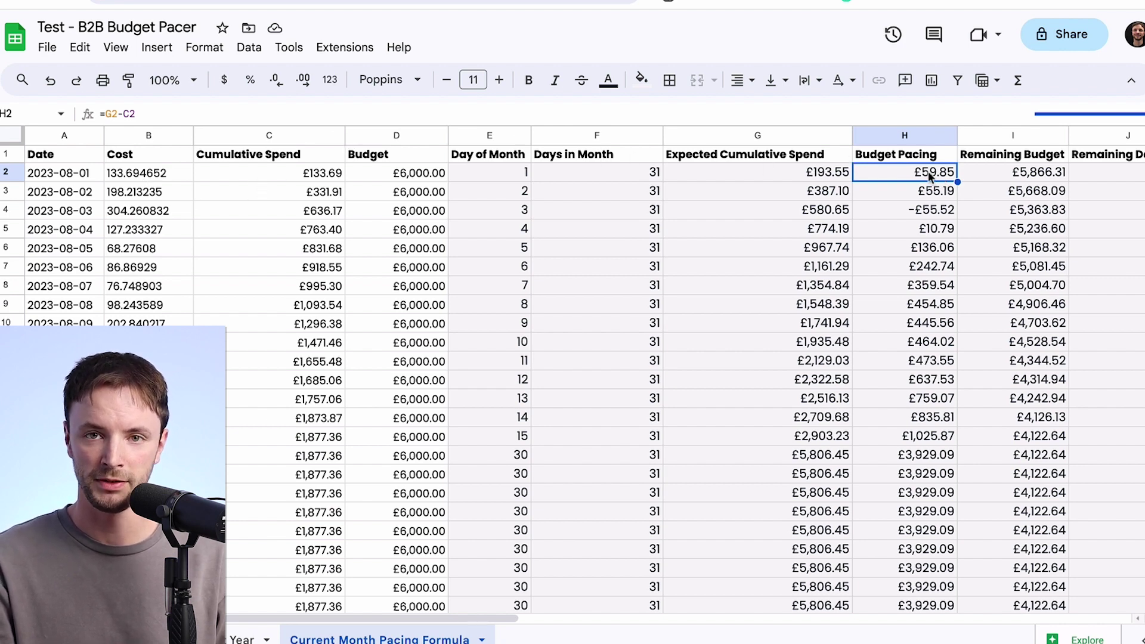
{"action": "key", "text": "Down"}
{"action": "key", "text": "Down"}
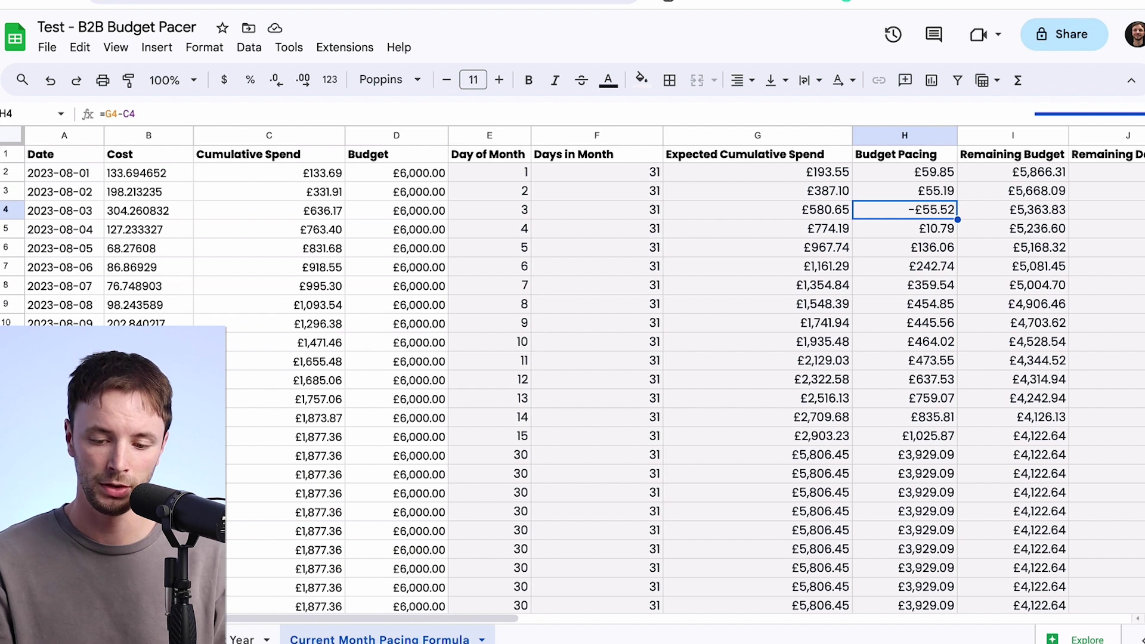
{"action": "key", "text": "Right"}
{"action": "key", "text": "Right"}
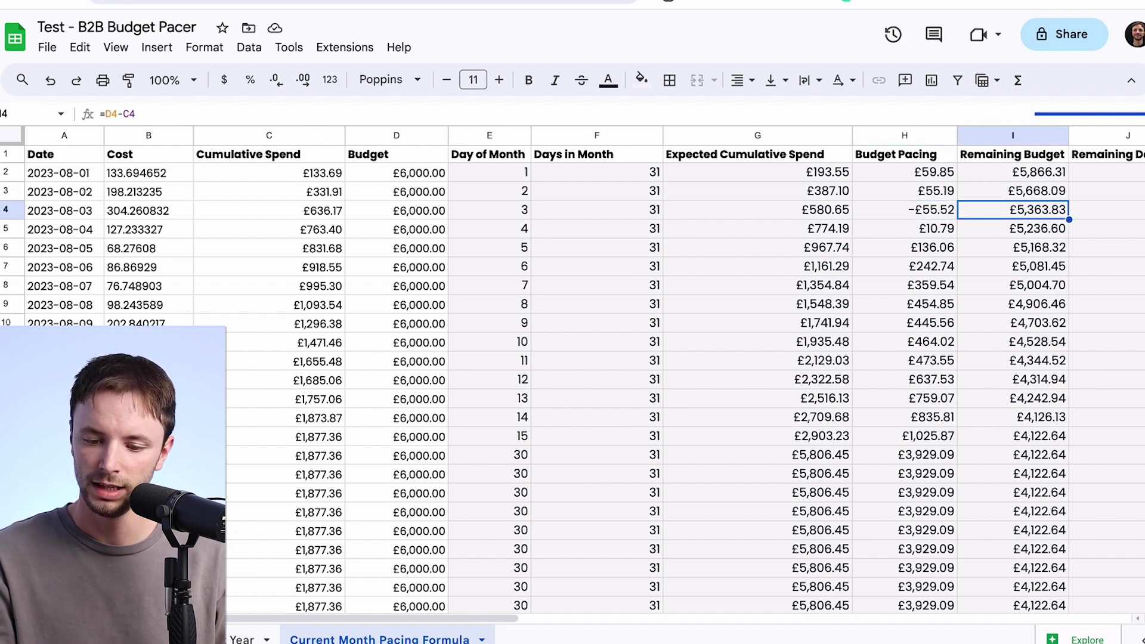
{"action": "key", "text": "Left"}
{"action": "key", "text": "Left"}
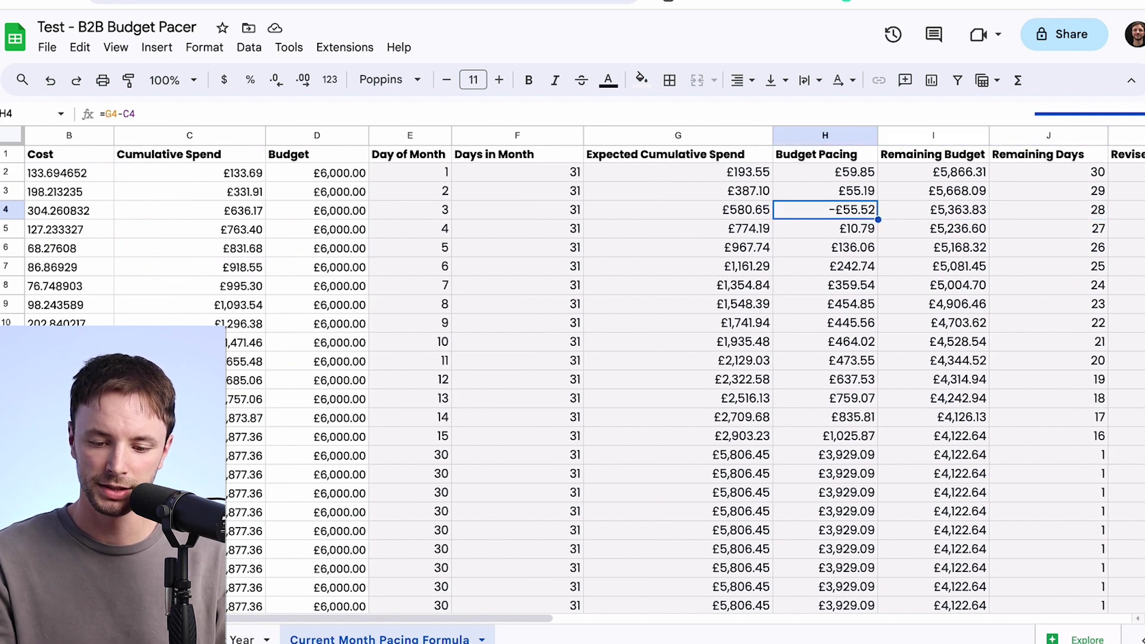
Examine the Remaining Budget formulas and review the Remaining Days column beside them.
{"action": "key", "text": "Right"}
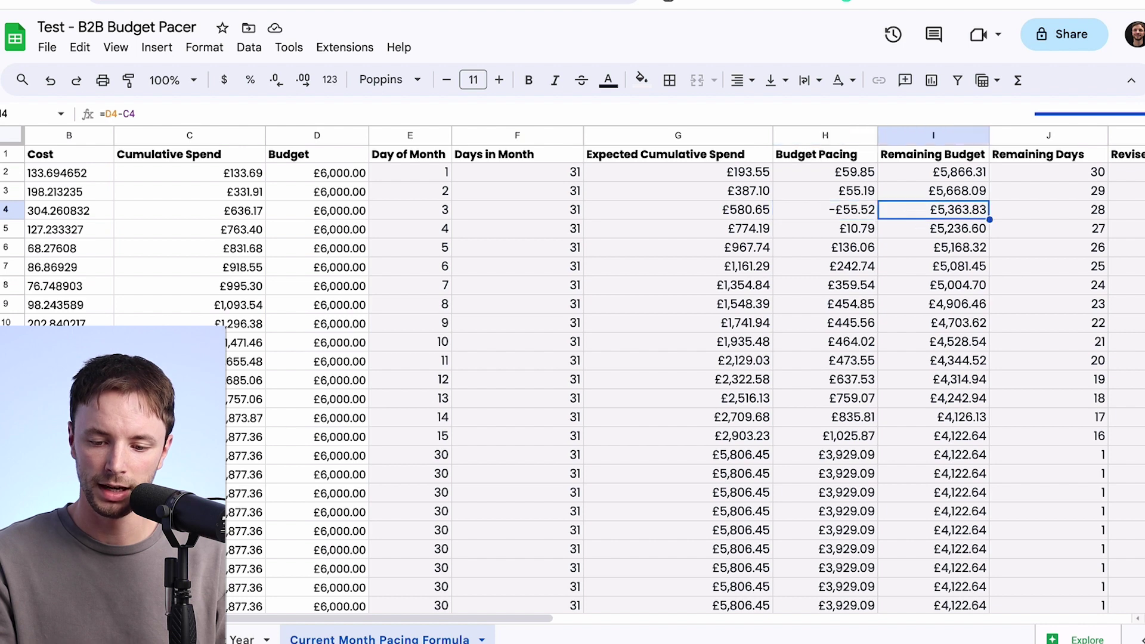
{"action": "key", "text": "Up"}
{"action": "key", "text": "Up"}
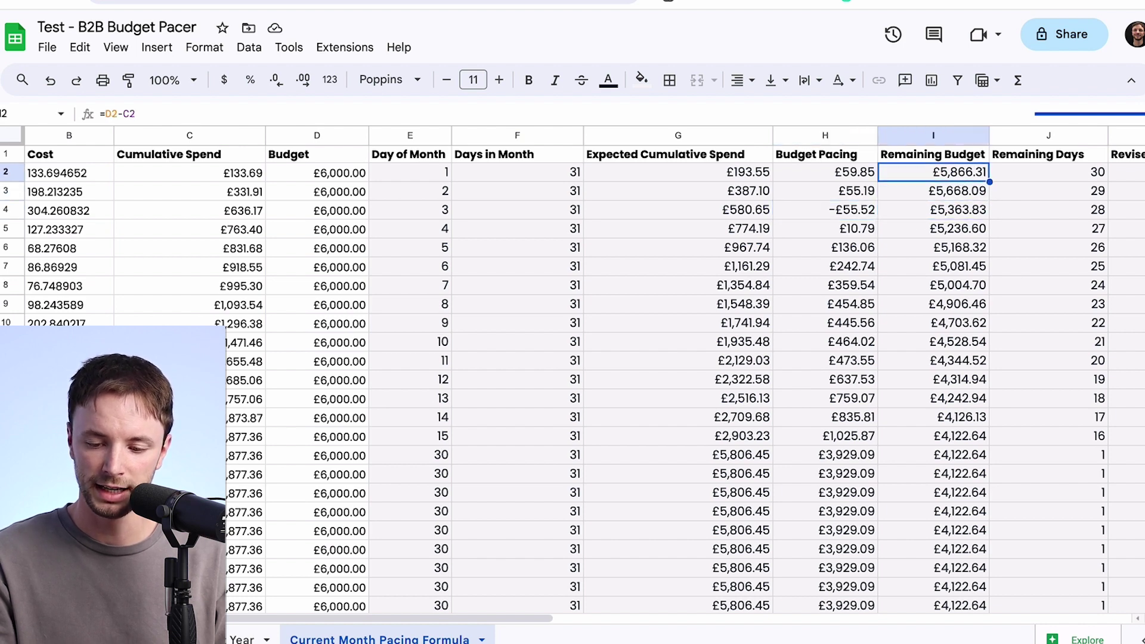
{"action": "key", "text": "Right"}
{"action": "key", "text": "Right"}
{"action": "key", "text": "Down"}
{"action": "key", "text": "Left"}
{"action": "key", "text": "Left"}
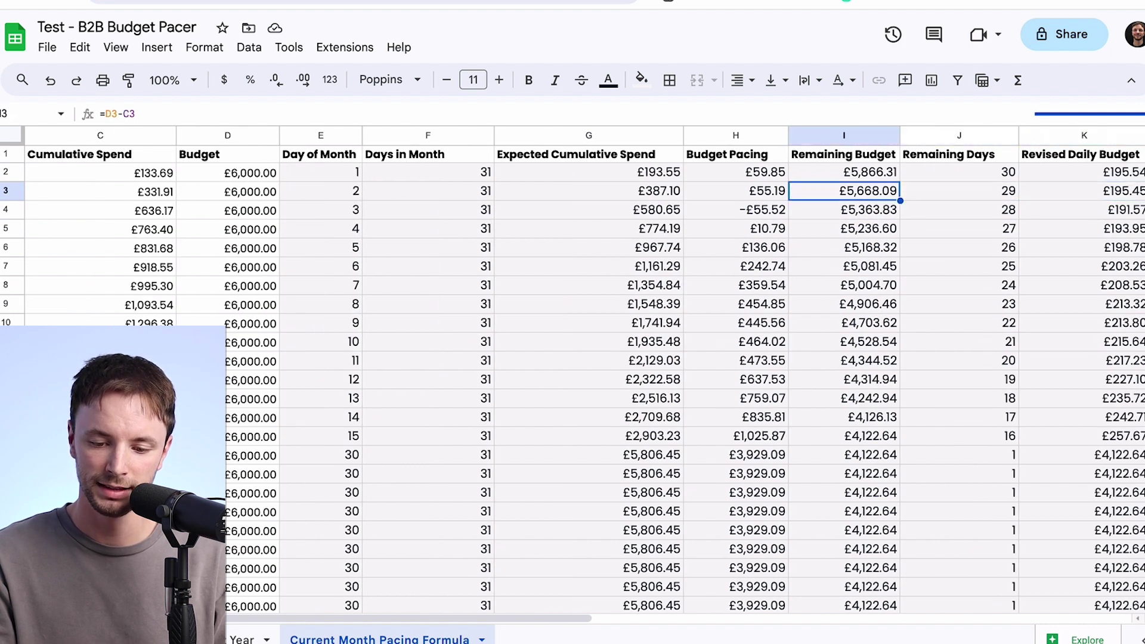
{"action": "key", "text": "Right"}
{"action": "key", "text": "Right"}
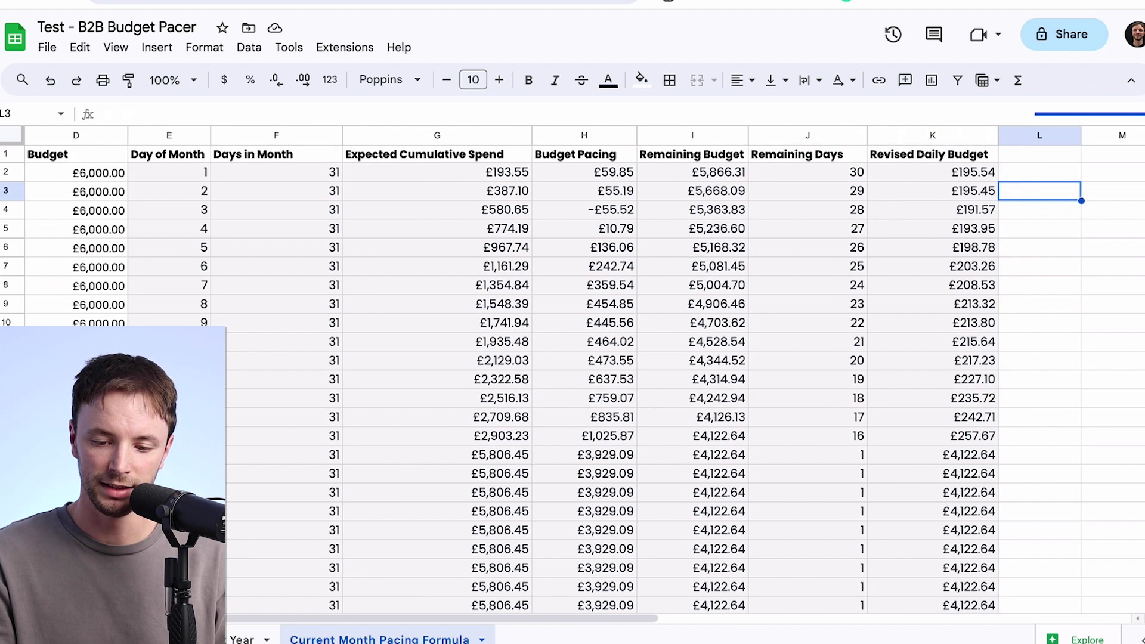
Examine the Revised Daily Budget formula in K2 along with the spend, pacing and remaining columns in the same row.
{"action": "key", "text": "Up"}
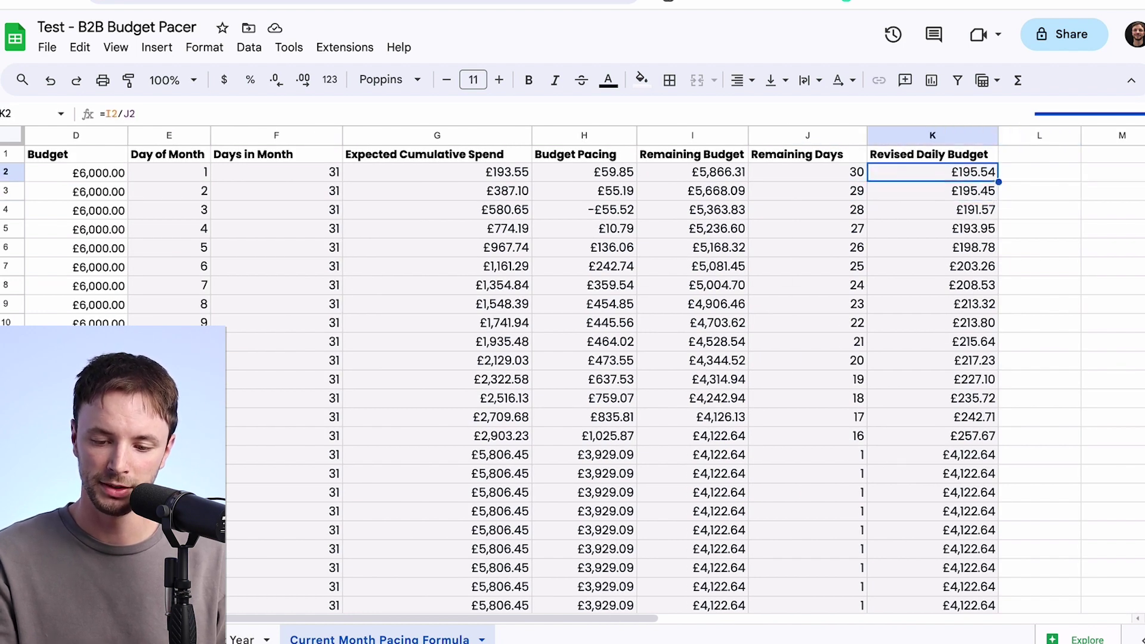
{"action": "key", "text": "Left"}
{"action": "key", "text": "Left"}
{"action": "key", "text": "Left"}
{"action": "key", "text": "Left"}
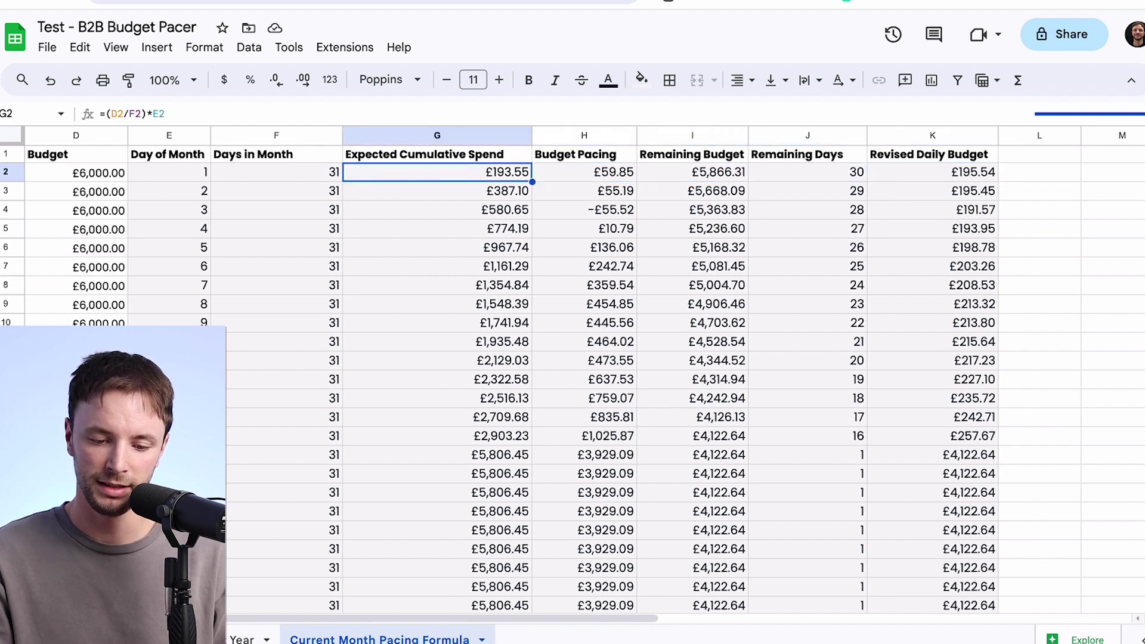
{"action": "key", "text": "Right"}
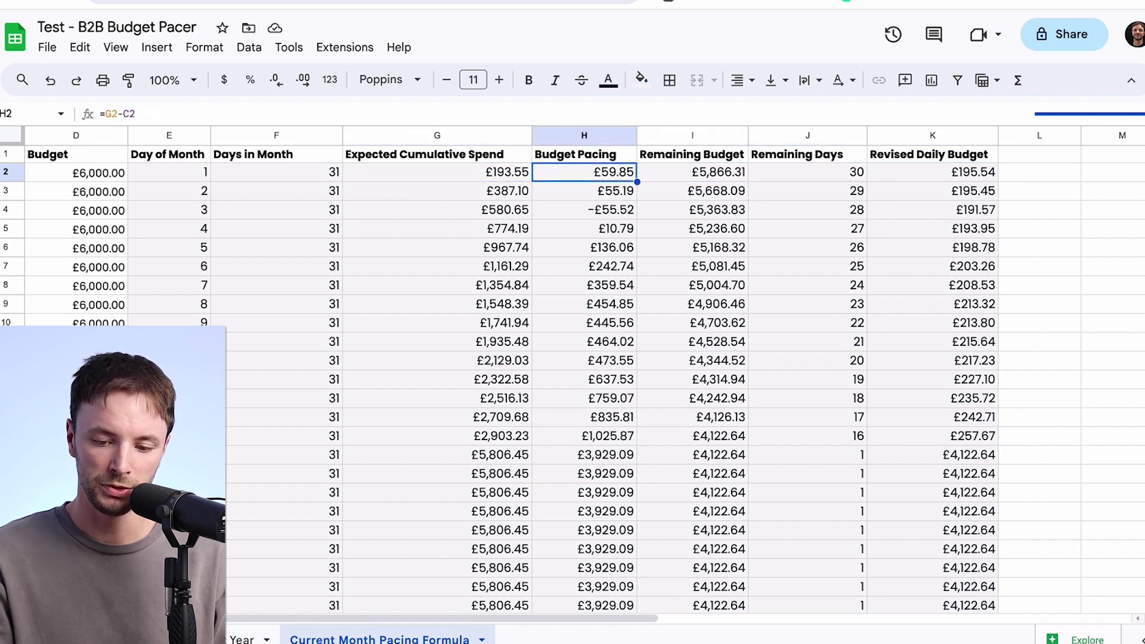
{"action": "key", "text": "Right"}
{"action": "key", "text": "Right"}
{"action": "key", "text": "Right"}
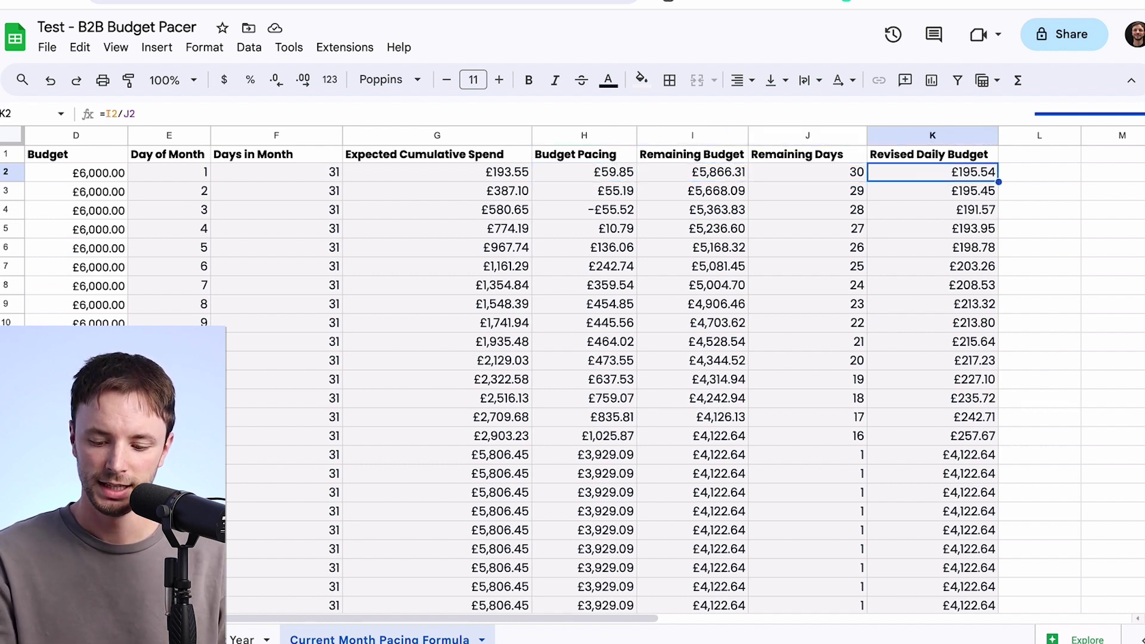
Follow the Revised Daily Budget values day by day down to the latest date with data, row 16.
{"action": "key", "text": "Down"}
{"action": "key", "text": "Down"}
{"action": "key", "text": "Down"}
{"action": "key", "text": "Down"}
{"action": "key", "text": "Down"}
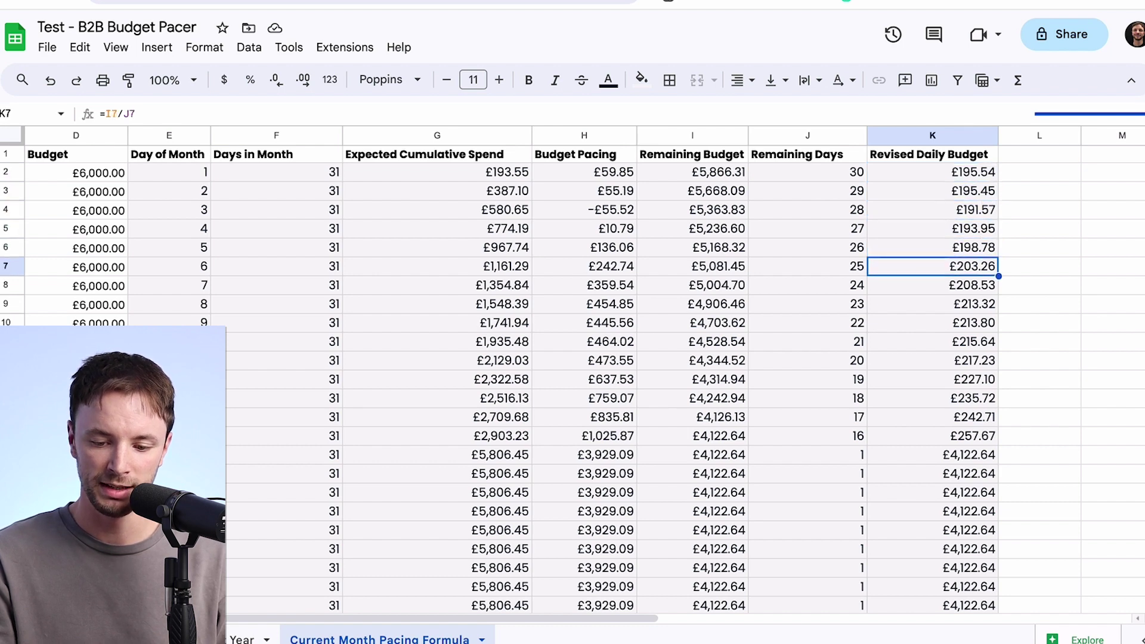
{"action": "key", "text": "Down"}
{"action": "key", "text": "Down"}
{"action": "key", "text": "Down"}
{"action": "key", "text": "Down"}
{"action": "key", "text": "Down"}
{"action": "key", "text": "Down"}
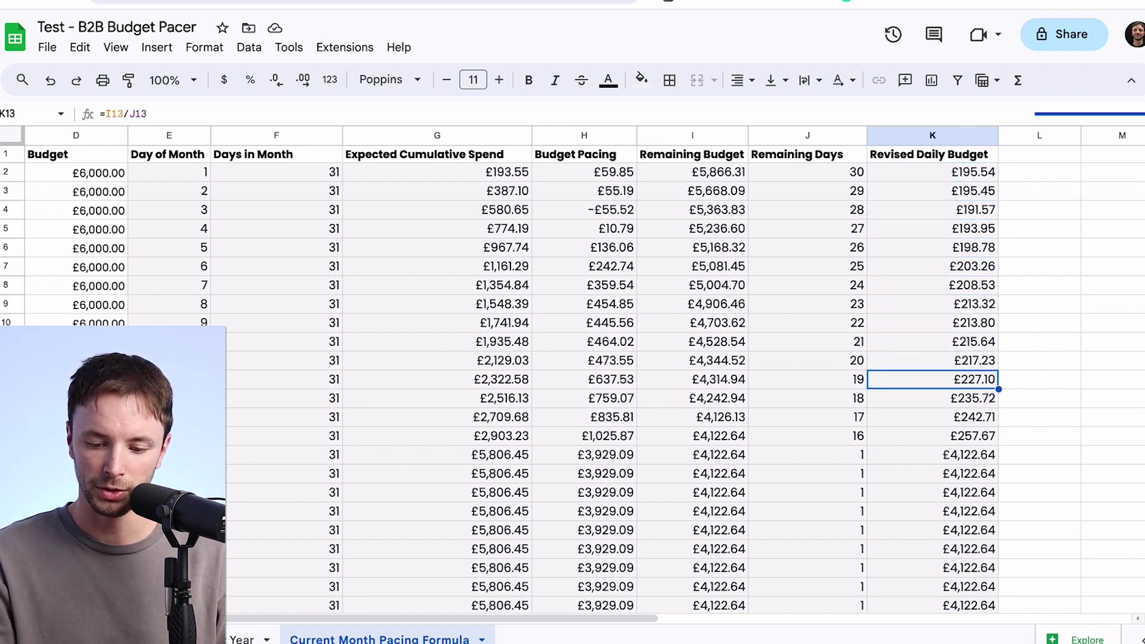
{"action": "key", "text": "Down"}
{"action": "key", "text": "Down"}
{"action": "key", "text": "Down"}
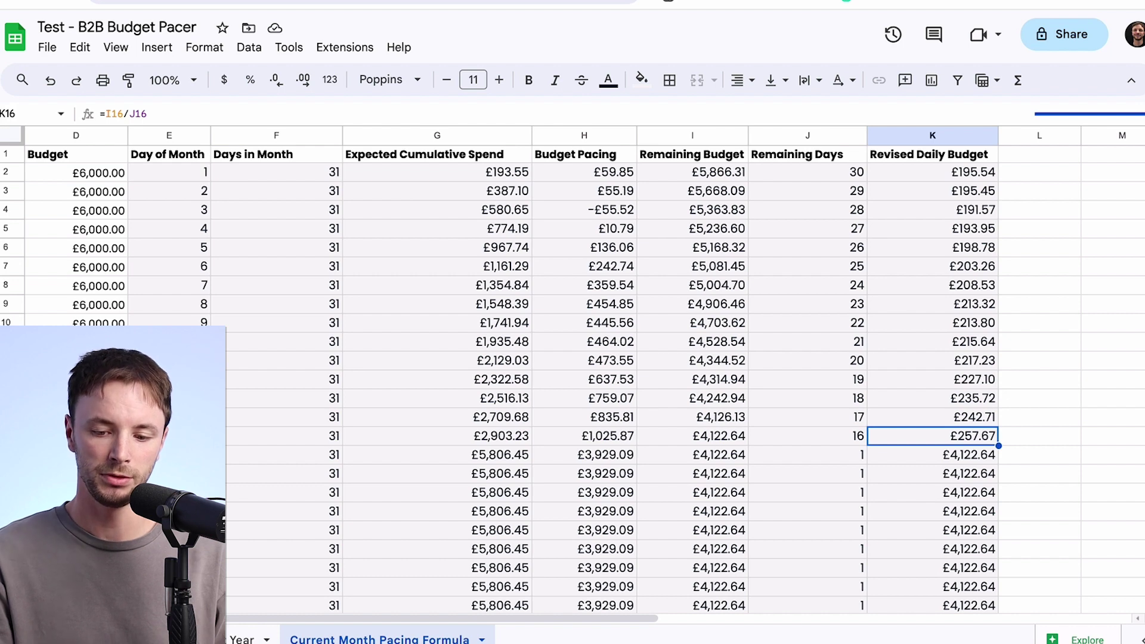
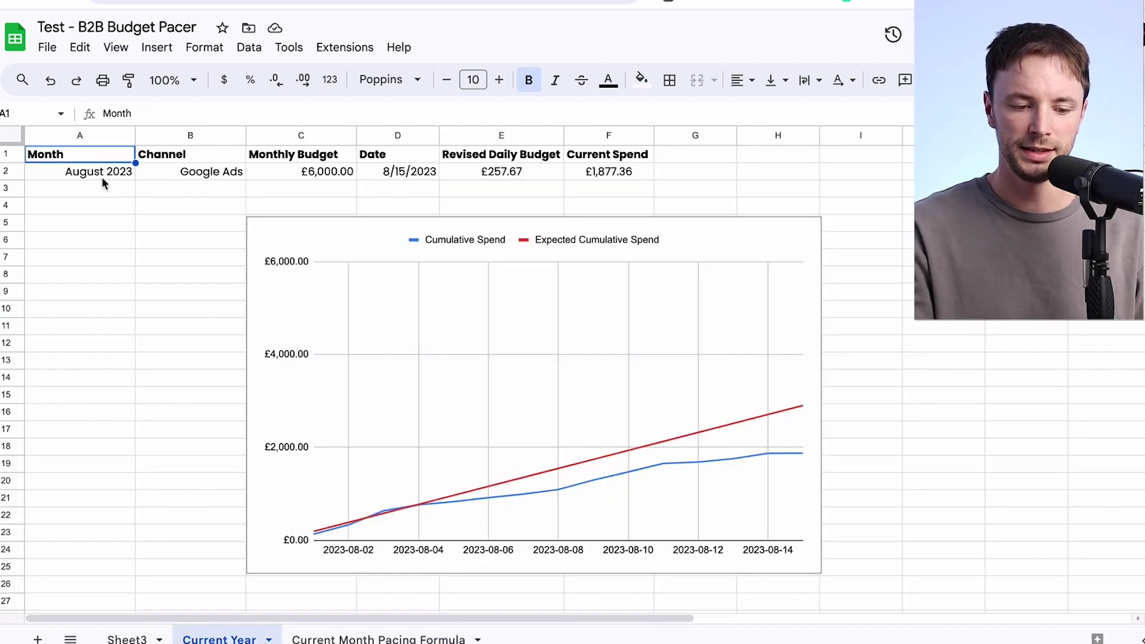
Review the month, channel, monthly budget and date cells in row 2 of the Current Year sheet.
{"action": "left_click", "coordinate": [95, 177]}
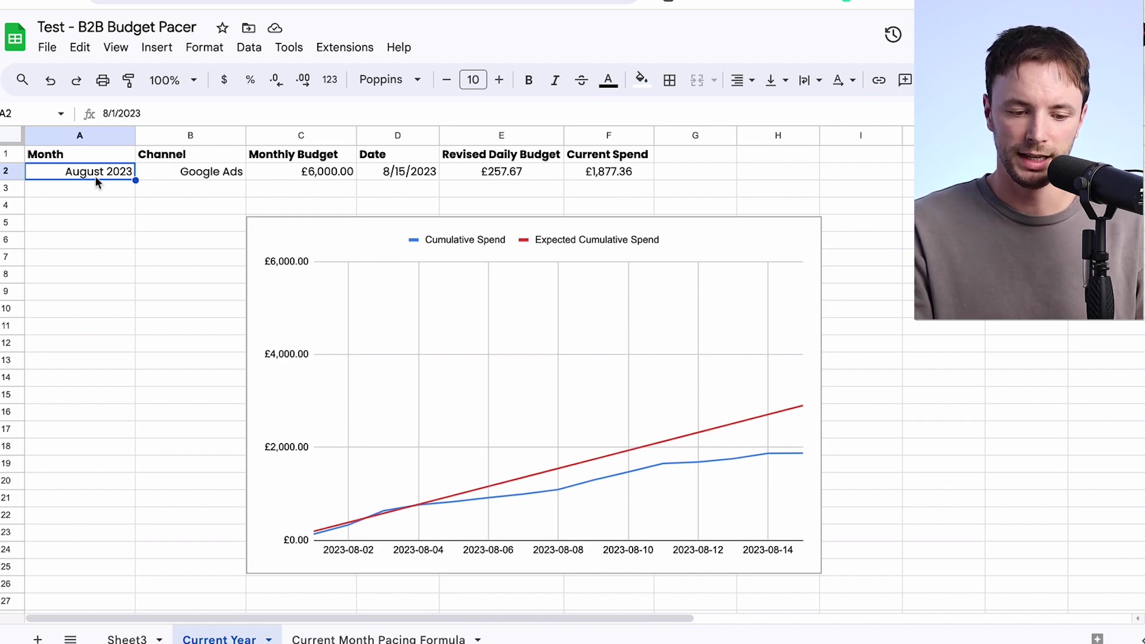
{"action": "key", "text": "Right"}
{"action": "key", "text": "Right"}
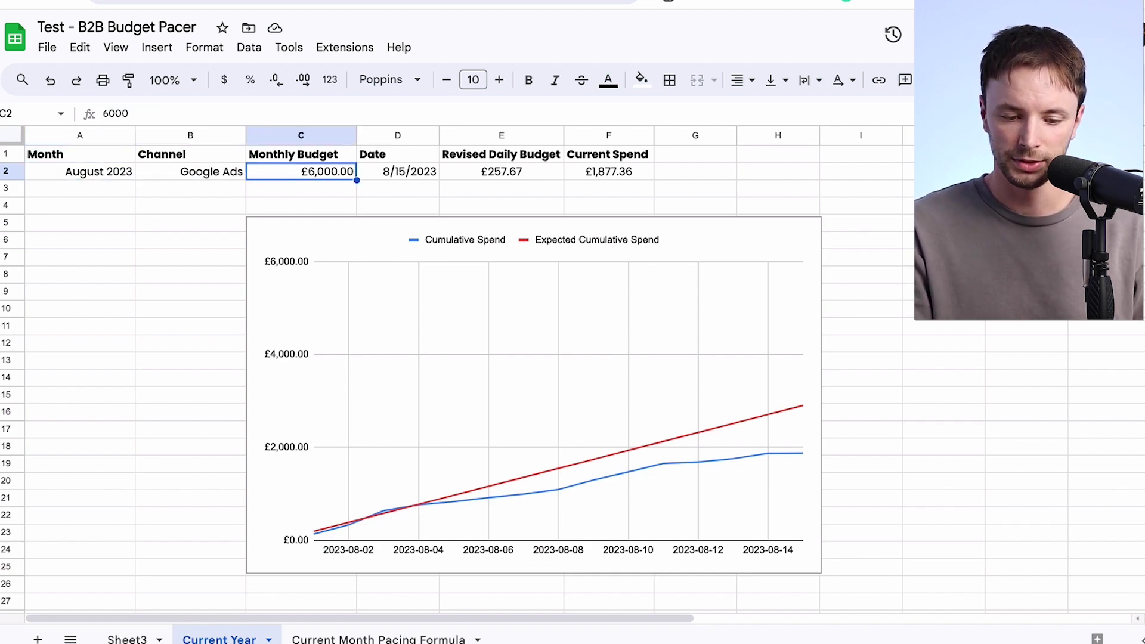
{"action": "key", "text": "Right"}
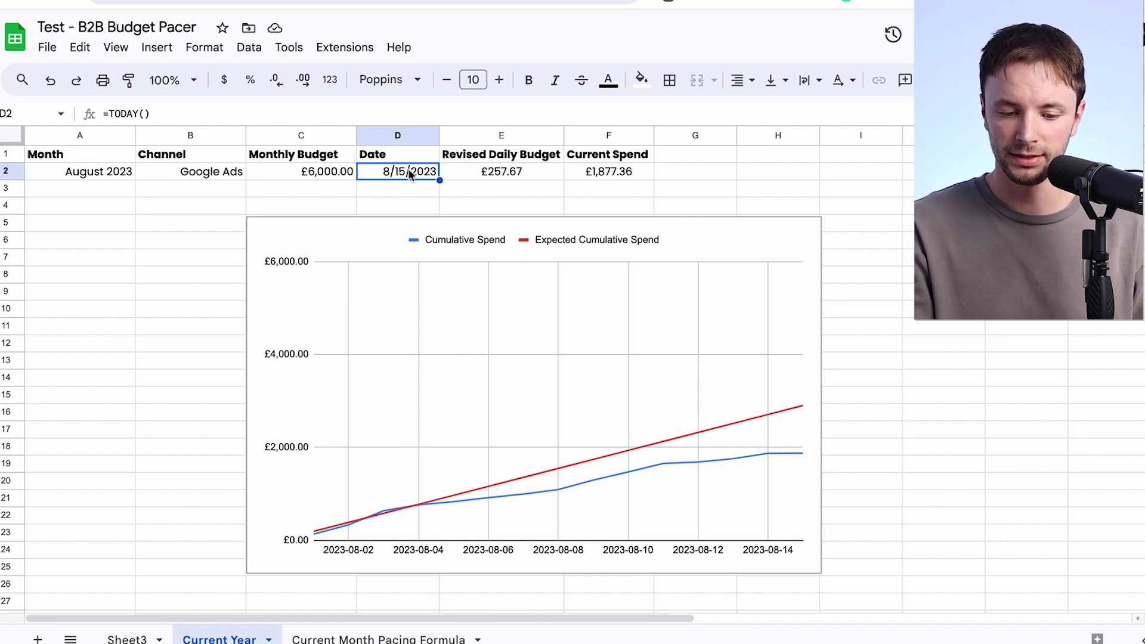
Compare the Current Year date with the latest date in A16 of the Current Month Pacing Formula sheet.
{"action": "left_click", "coordinate": [334, 636]}
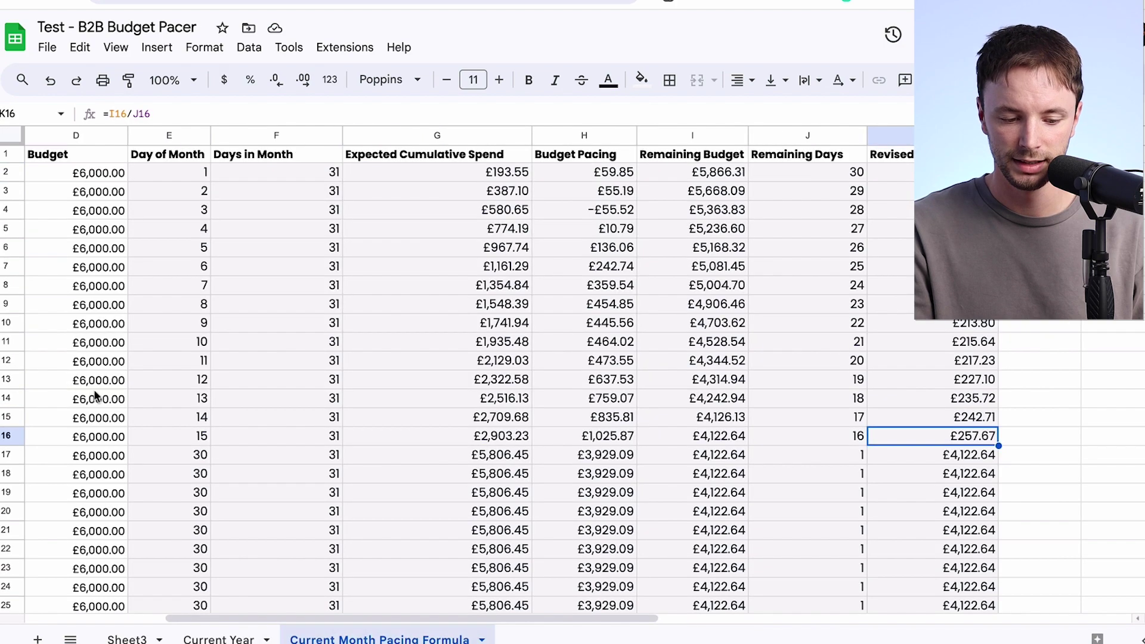
{"action": "scroll", "coordinate": [81, 373], "scroll_direction": "left", "scroll_amount": 5}
{"action": "left_click", "coordinate": [59, 439]}
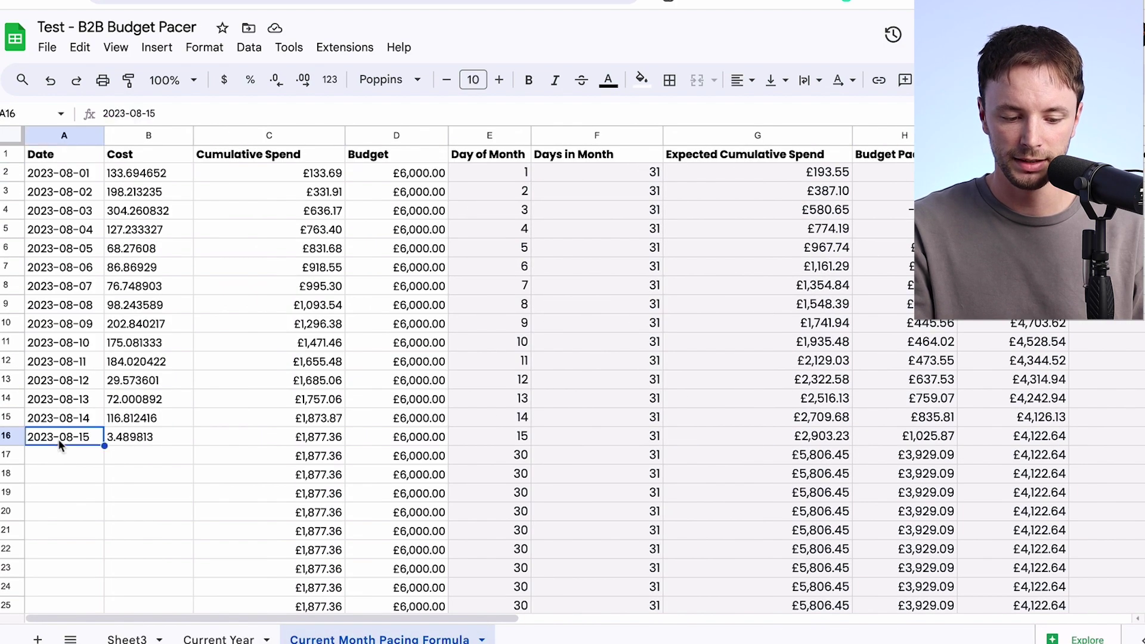
{"action": "left_click", "coordinate": [218, 638]}
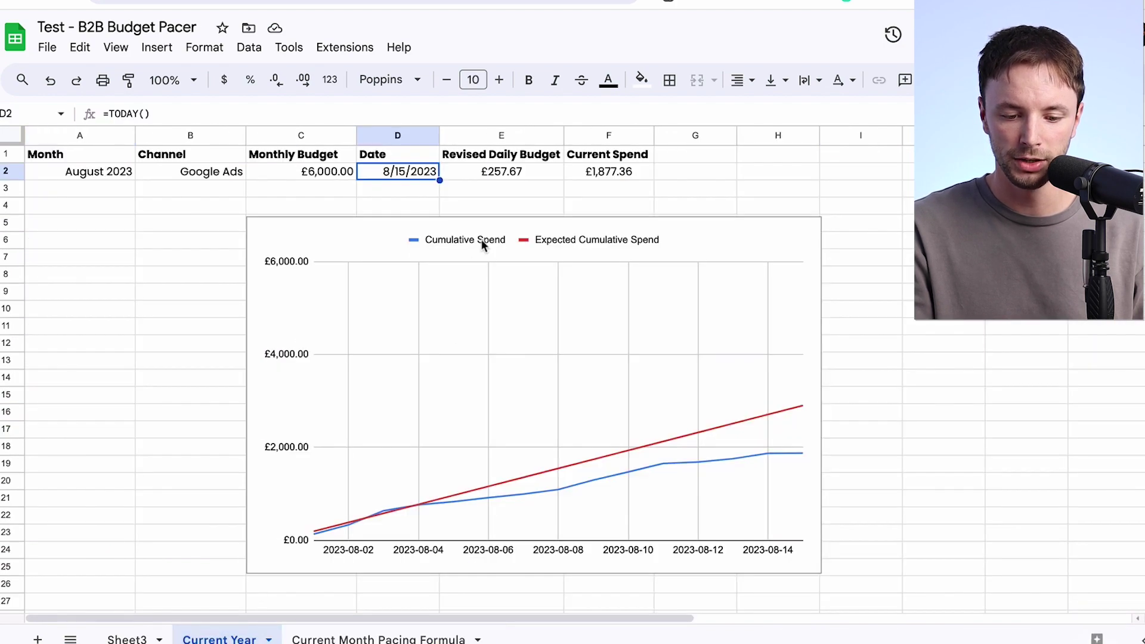
Examine the Revised Daily Budget VLOOKUP in E2 and trace its lookup along row 16 of the pacing sheet to column K.
{"action": "left_click", "coordinate": [501, 173]}
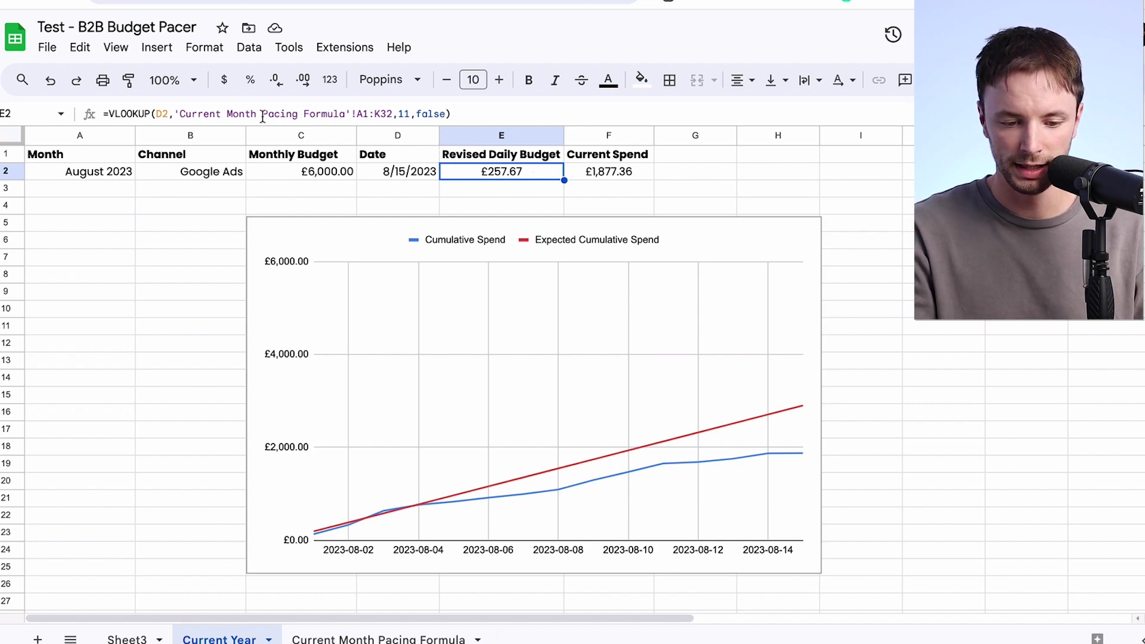
{"action": "left_click", "coordinate": [363, 637]}
{"action": "key", "text": "Right"}
{"action": "key", "text": "Right"}
{"action": "key", "text": "Right"}
{"action": "key", "text": "Right"}
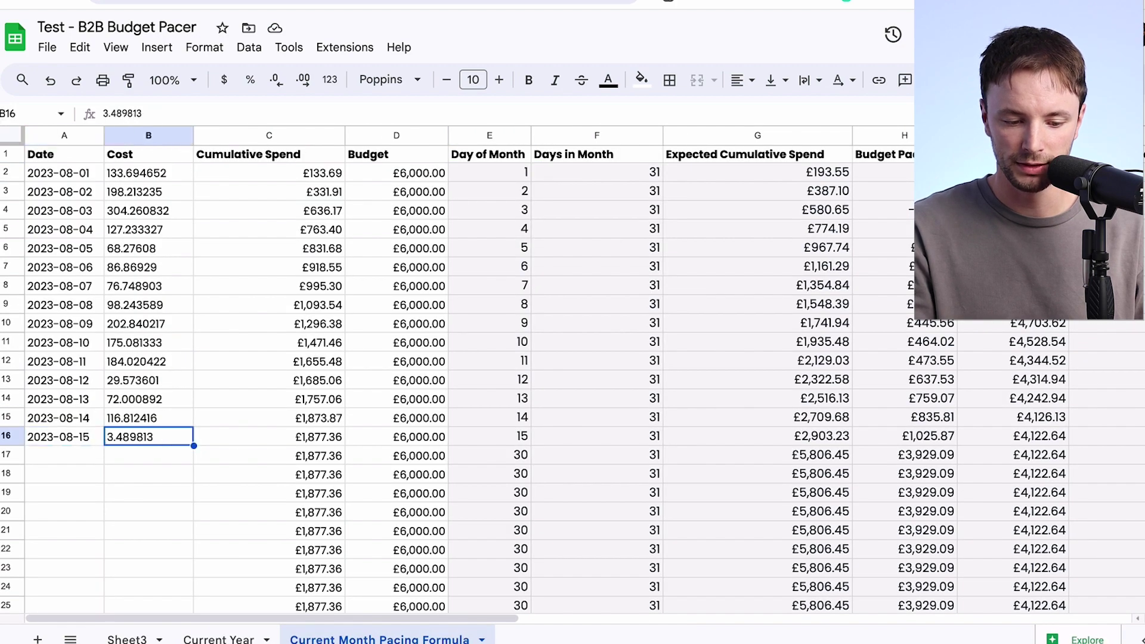
{"action": "key", "text": "Right"}
{"action": "key", "text": "Right"}
{"action": "key", "text": "Right"}
{"action": "key", "text": "Right"}
{"action": "key", "text": "Right"}
{"action": "key", "text": "Right"}
{"action": "key", "text": "Right"}
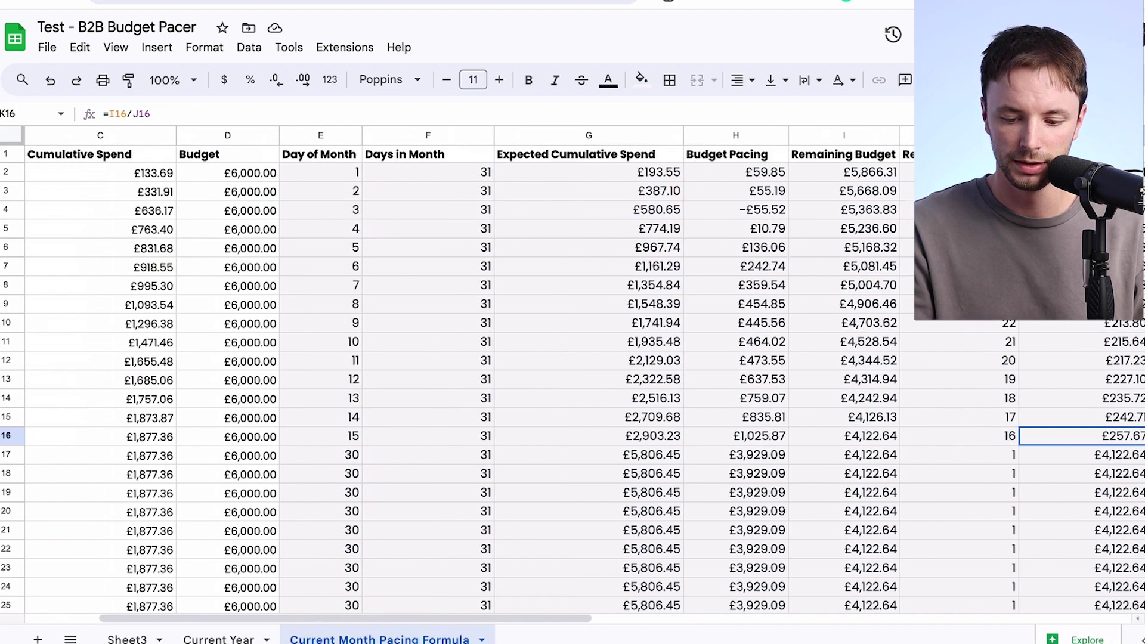
{"action": "key", "text": "Left"}
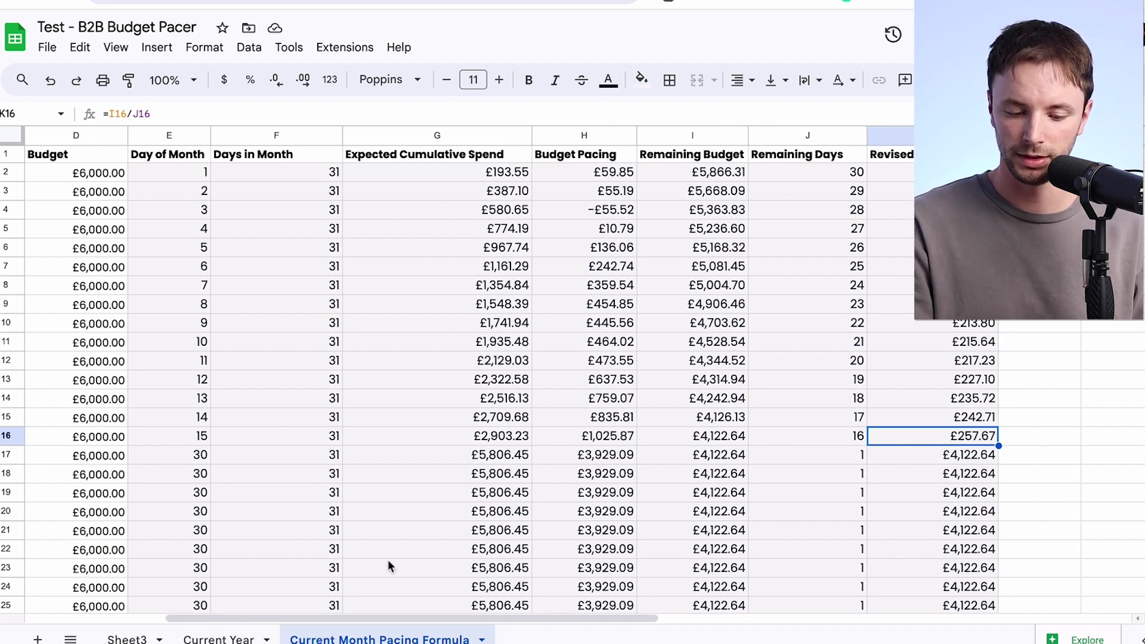
Examine the Current Spend VLOOKUP in F2 of the Current Year sheet alongside the Revised Daily Budget formula.
{"action": "left_click", "coordinate": [221, 639]}
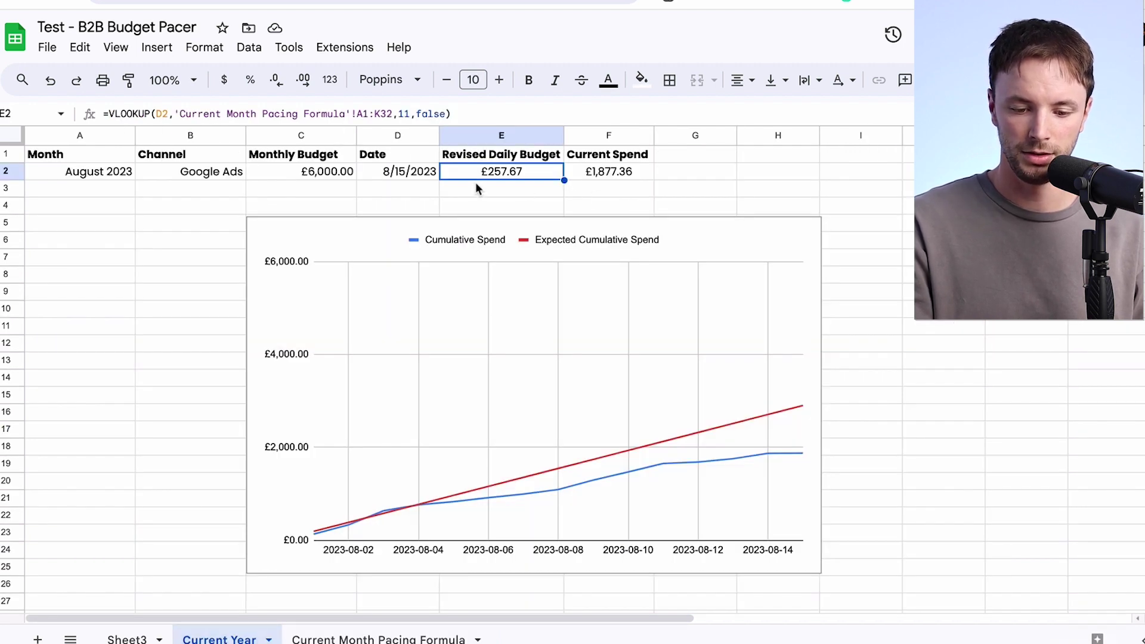
{"action": "left_click", "coordinate": [603, 171]}
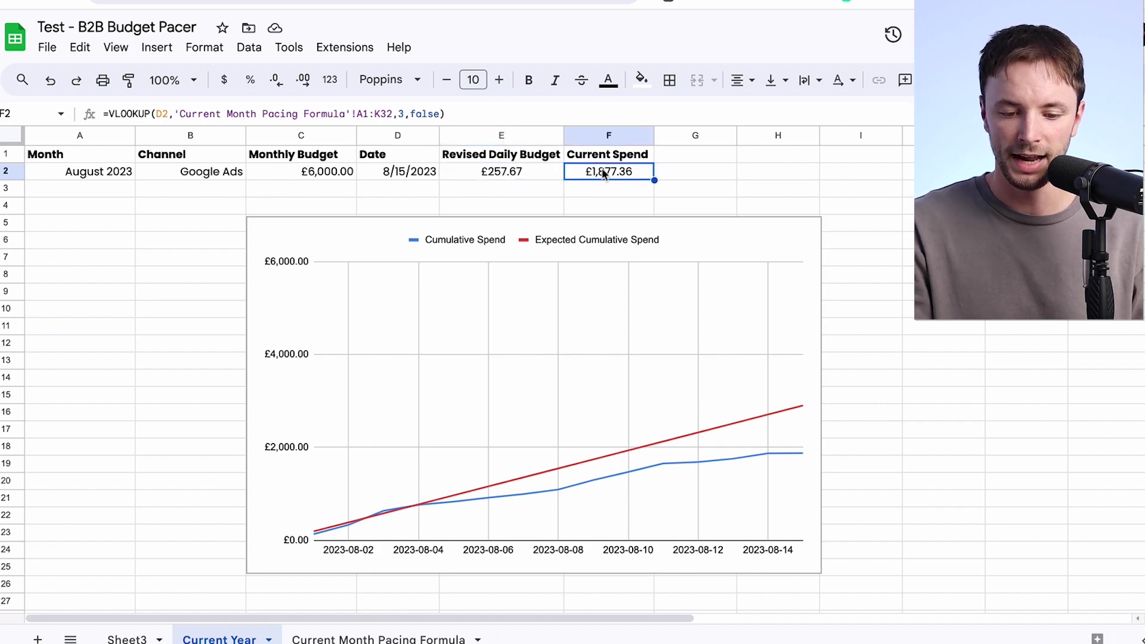
{"action": "left_click", "coordinate": [513, 178]}
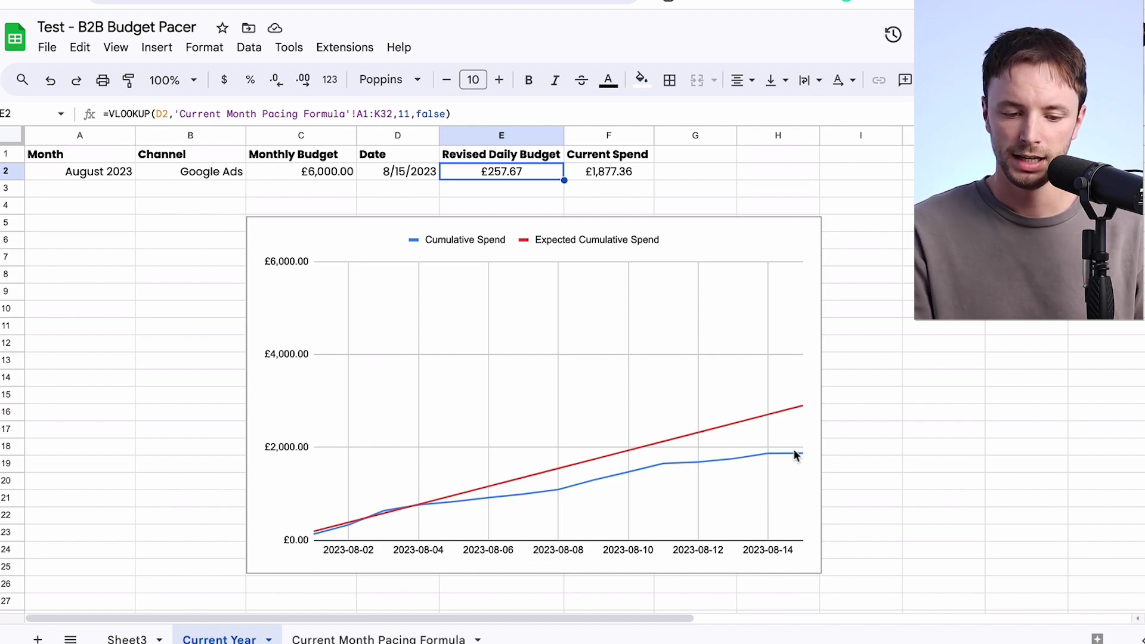
Set the Monthly Budget in C2 to 8000 and check the Revised Daily Budget and Current Spend.
{"action": "double_click", "coordinate": [317, 170]}
{"action": "key", "text": "Delete"}
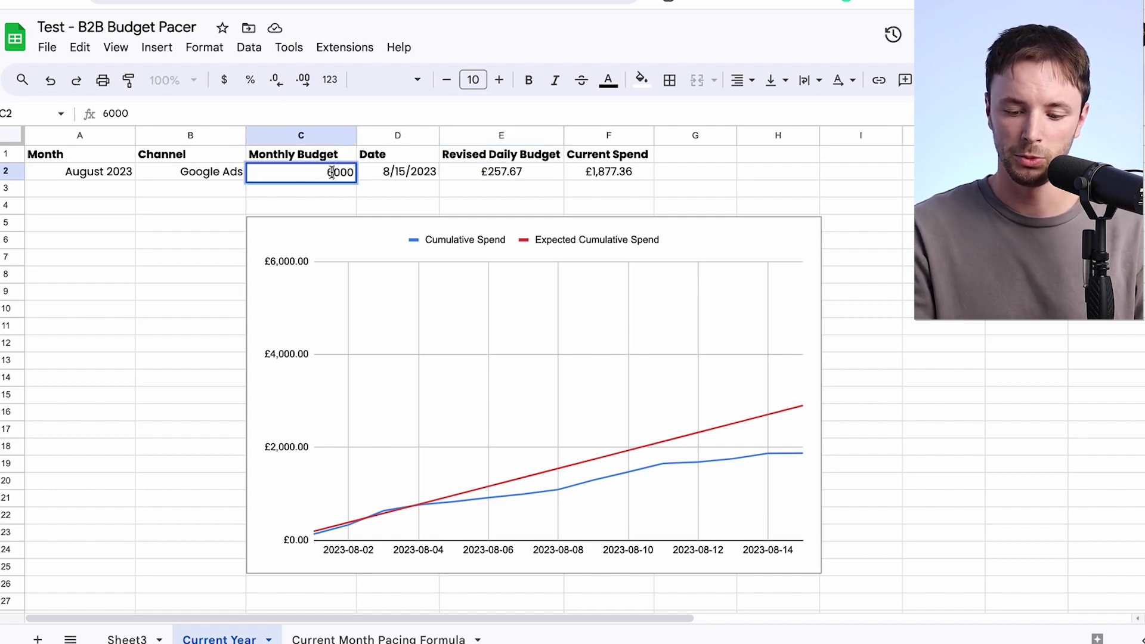
{"action": "type", "text": "8"}
{"action": "key", "text": "Return"}
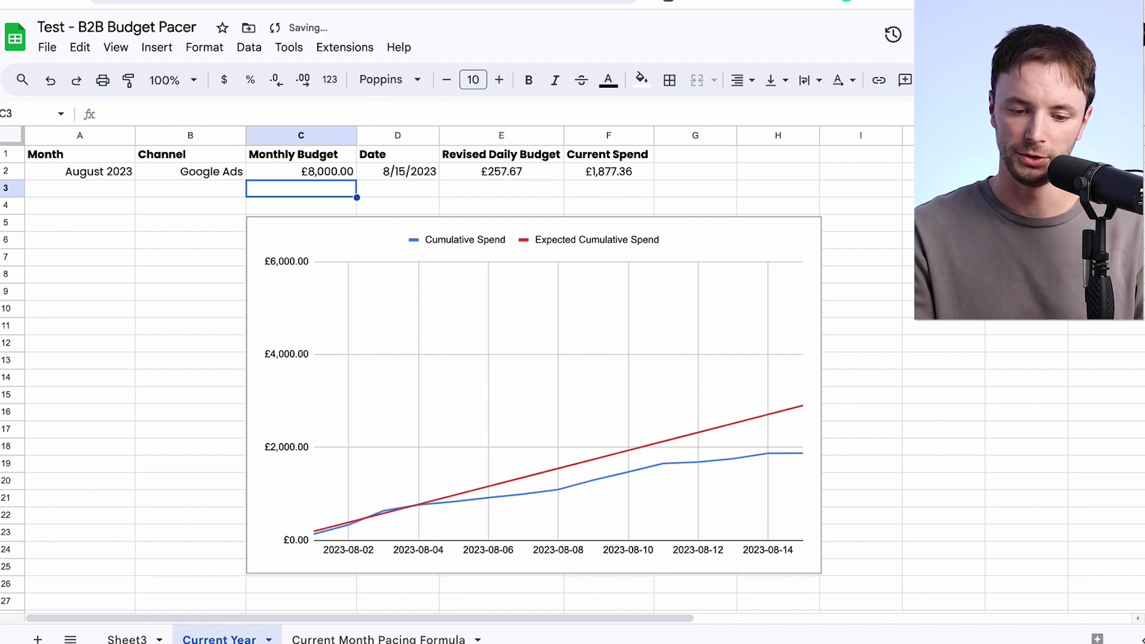
{"action": "left_click", "coordinate": [301, 171]}
{"action": "left_click", "coordinate": [398, 172]}
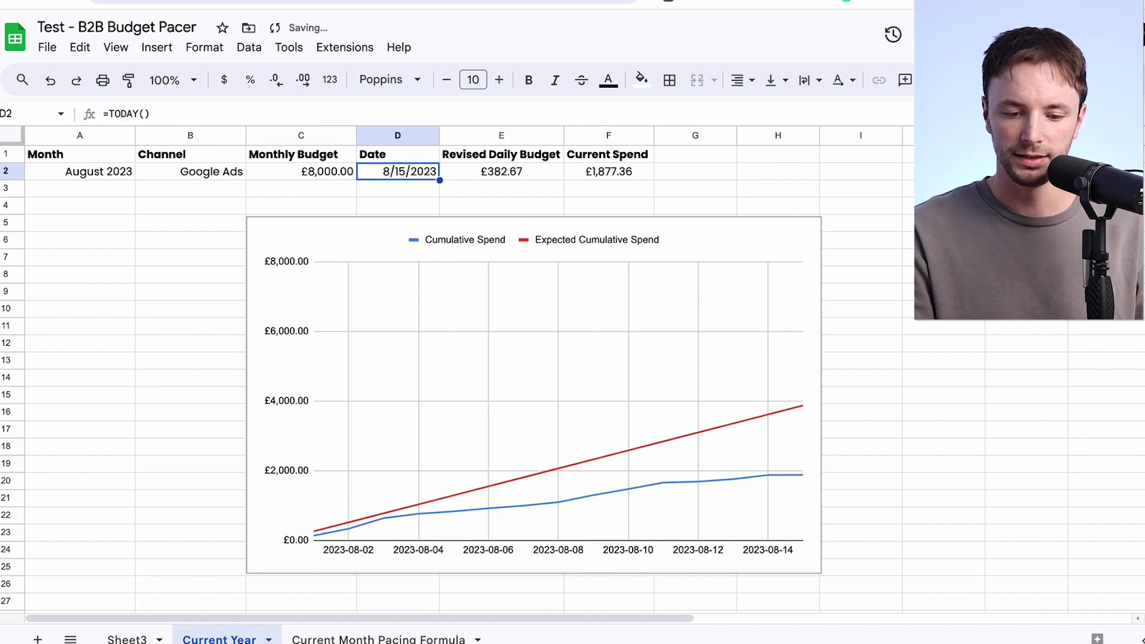
{"action": "left_click", "coordinate": [501, 171]}
{"action": "left_click", "coordinate": [608, 172]}
{"action": "left_click", "coordinate": [501, 171]}
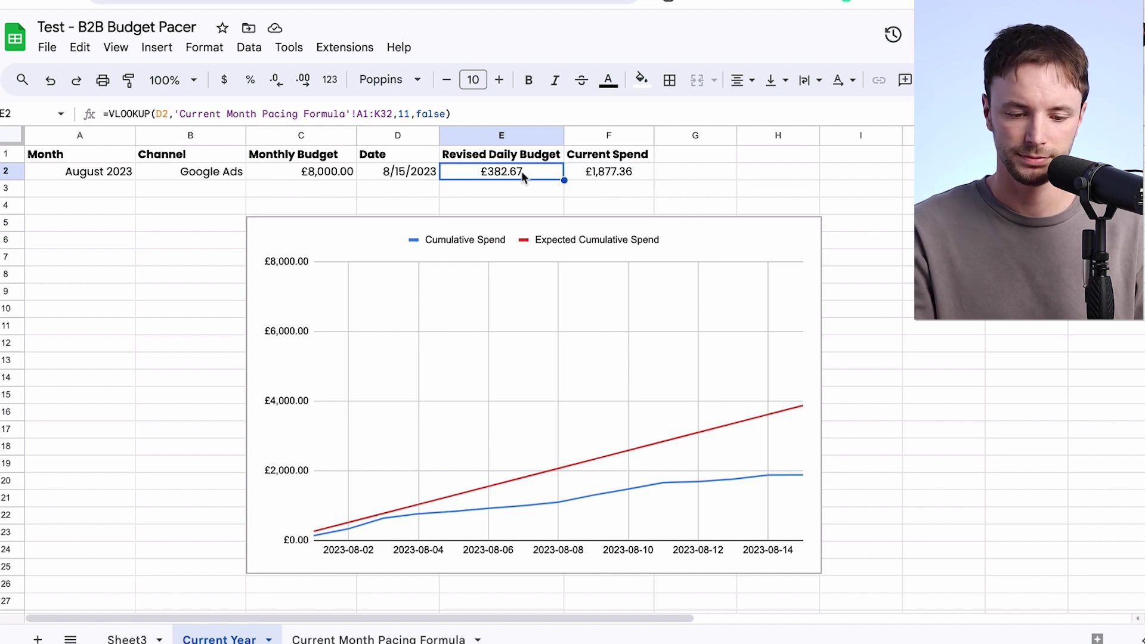
Set the Monthly Budget in C2 to 3000 and check the Revised Daily Budget.
{"action": "key", "text": "Left"}
{"action": "key", "text": "Left"}
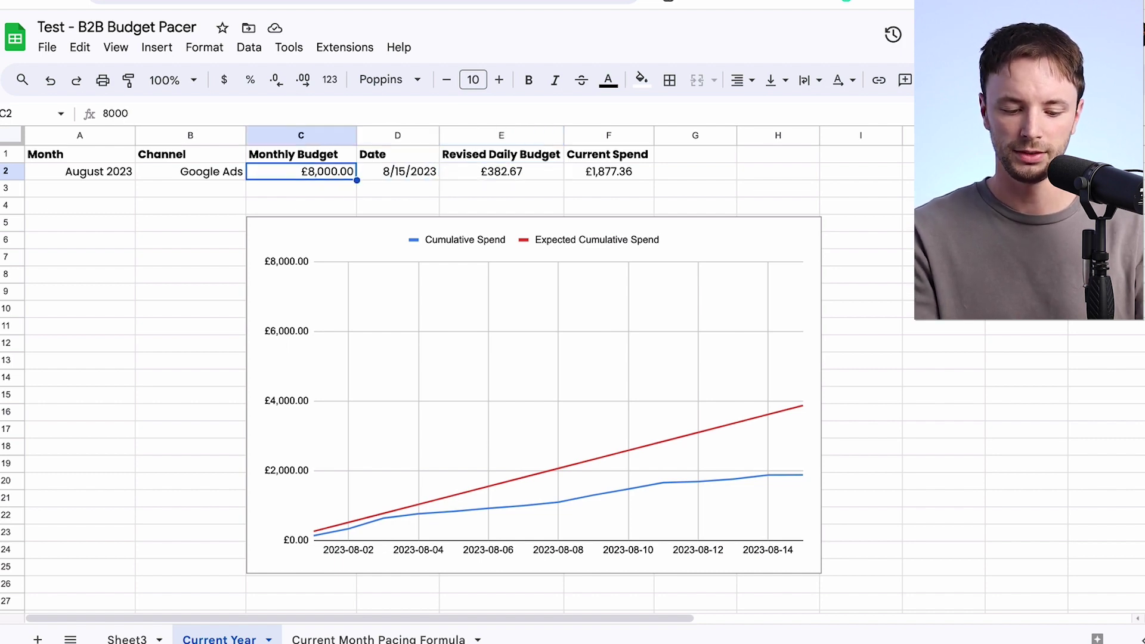
{"action": "type", "text": "3000"}
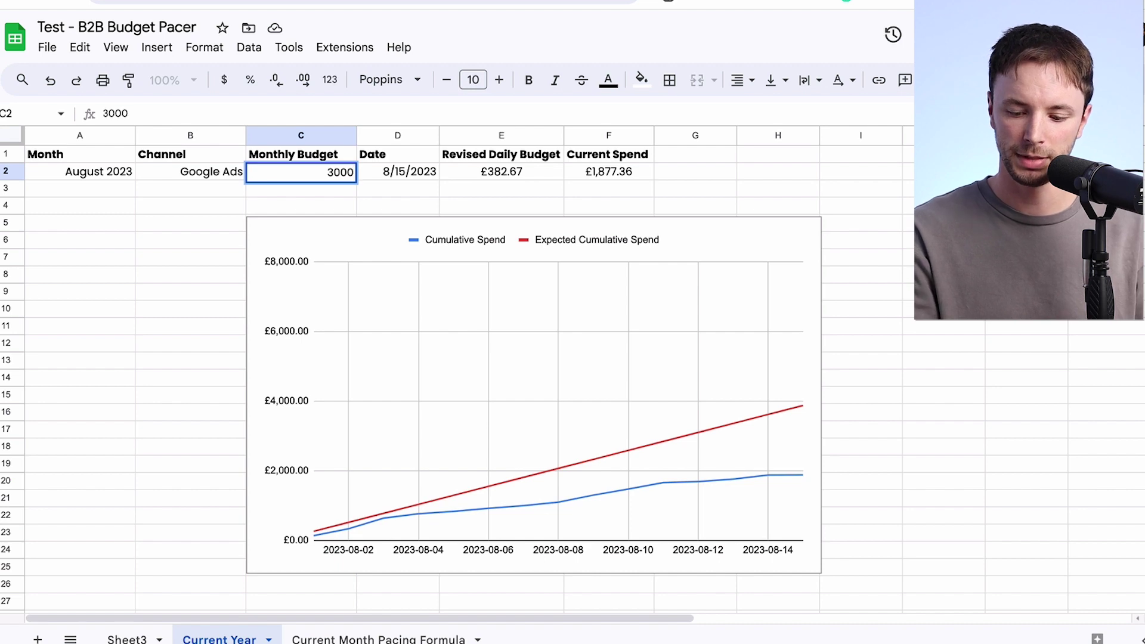
{"action": "key", "text": "Return"}
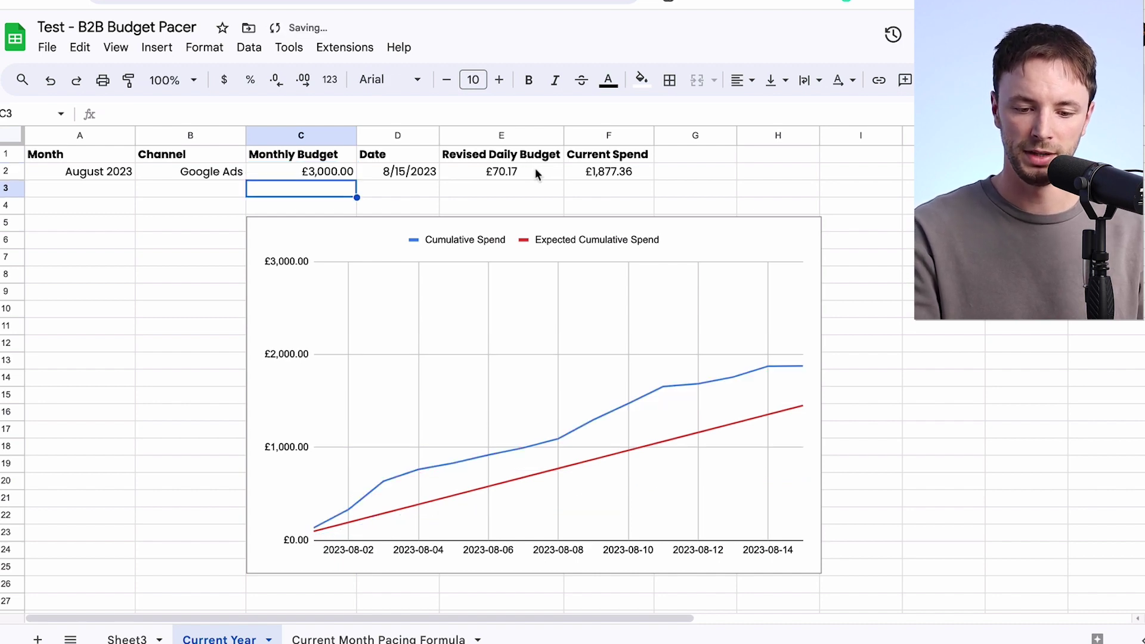
{"action": "left_click", "coordinate": [340, 169]}
{"action": "key", "text": "Right"}
{"action": "key", "text": "Right"}
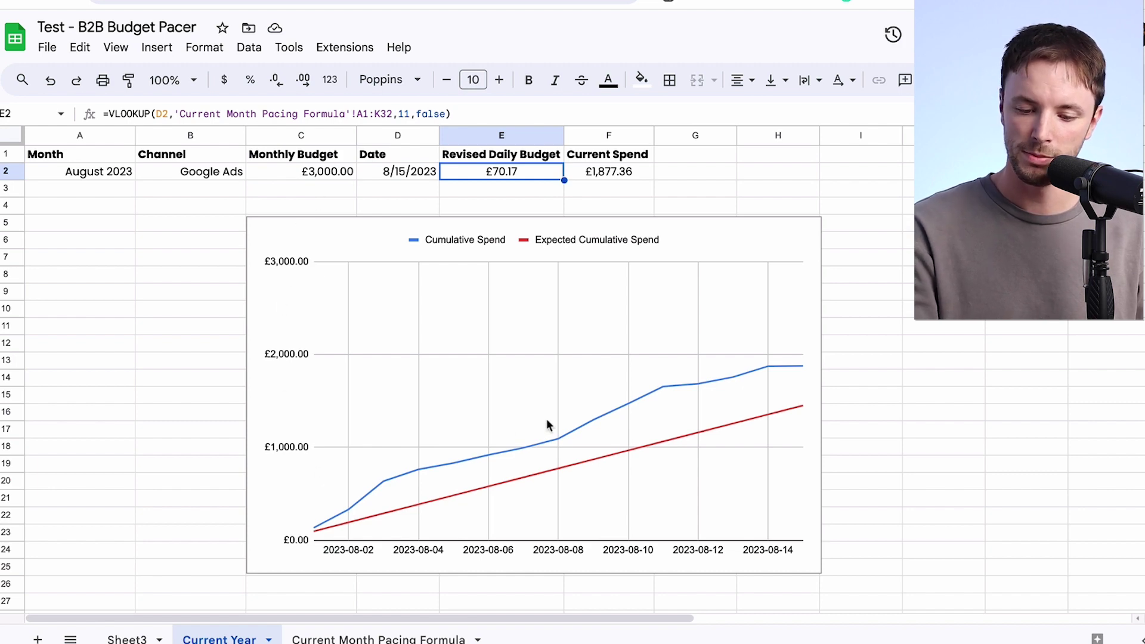
Fill the Date column of the Current Month Pacing Formula sheet down through 2023-08-31 in row 32.
{"action": "left_click", "coordinate": [319, 637]}
{"action": "scroll", "coordinate": [138, 424], "scroll_direction": "down", "scroll_amount": 2}
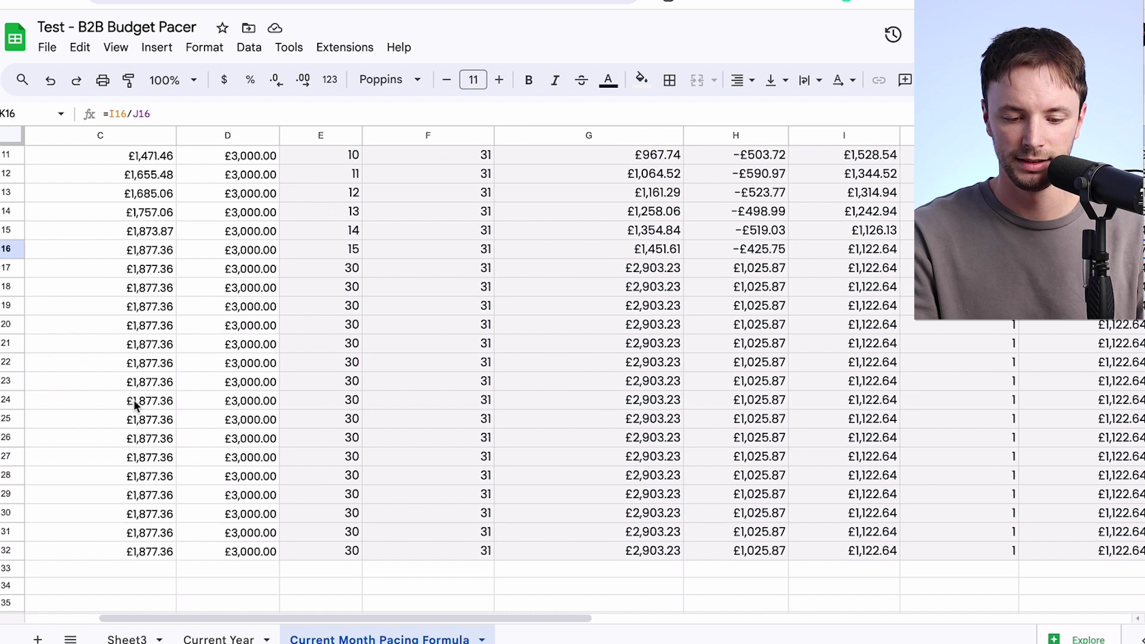
{"action": "scroll", "coordinate": [133, 400], "scroll_direction": "left", "scroll_amount": 2}
{"action": "scroll", "coordinate": [127, 389], "scroll_direction": "up", "scroll_amount": 1}
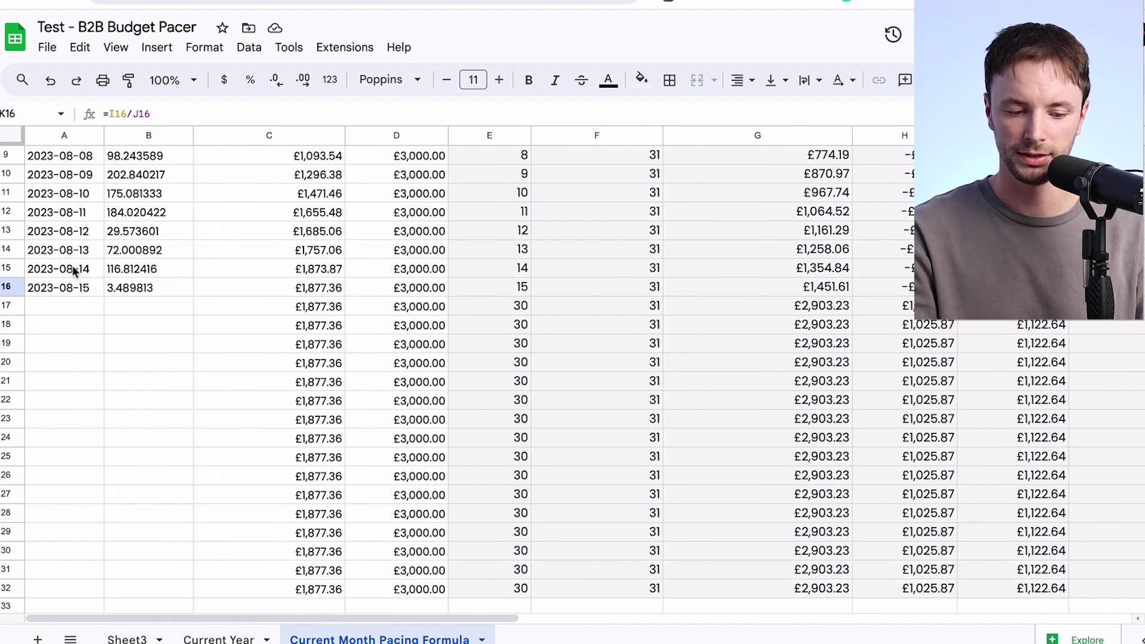
{"action": "left_click_drag", "start_coordinate": [72, 266], "coordinate": [144, 267]}
{"action": "key", "text": "ctrl+c"}
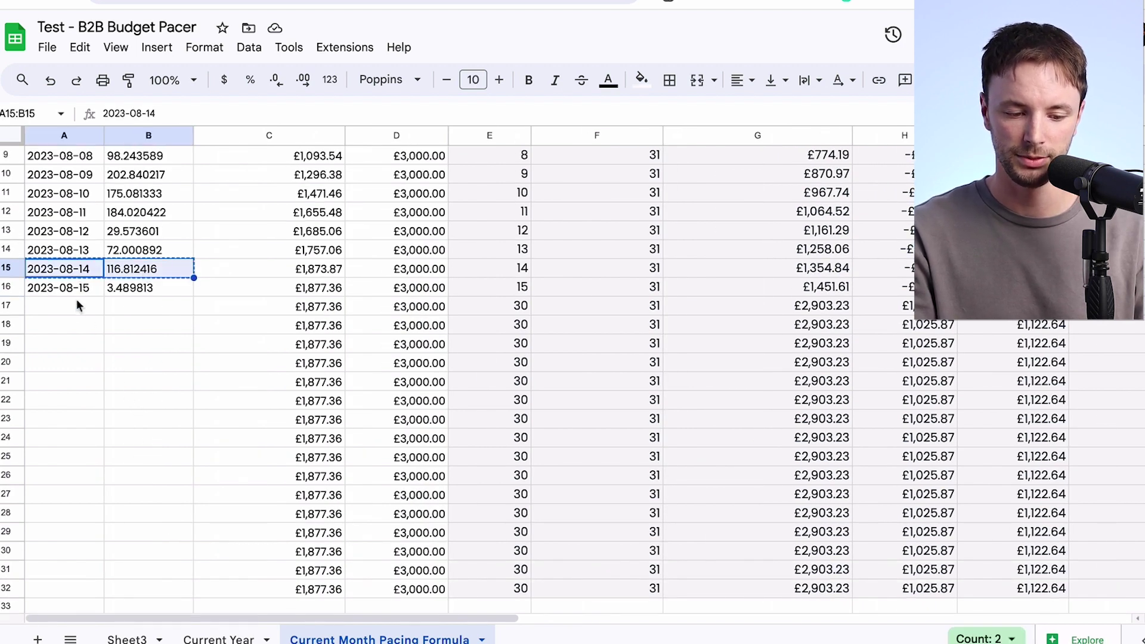
{"action": "left_click", "coordinate": [76, 290]}
{"action": "left_click_drag", "start_coordinate": [95, 276], "coordinate": [71, 594]}
Copy the 2023-08-14 cost 116.812416 into B17, fill it down through 2023-08-31, and clear B33.
{"action": "left_click", "coordinate": [145, 273]}
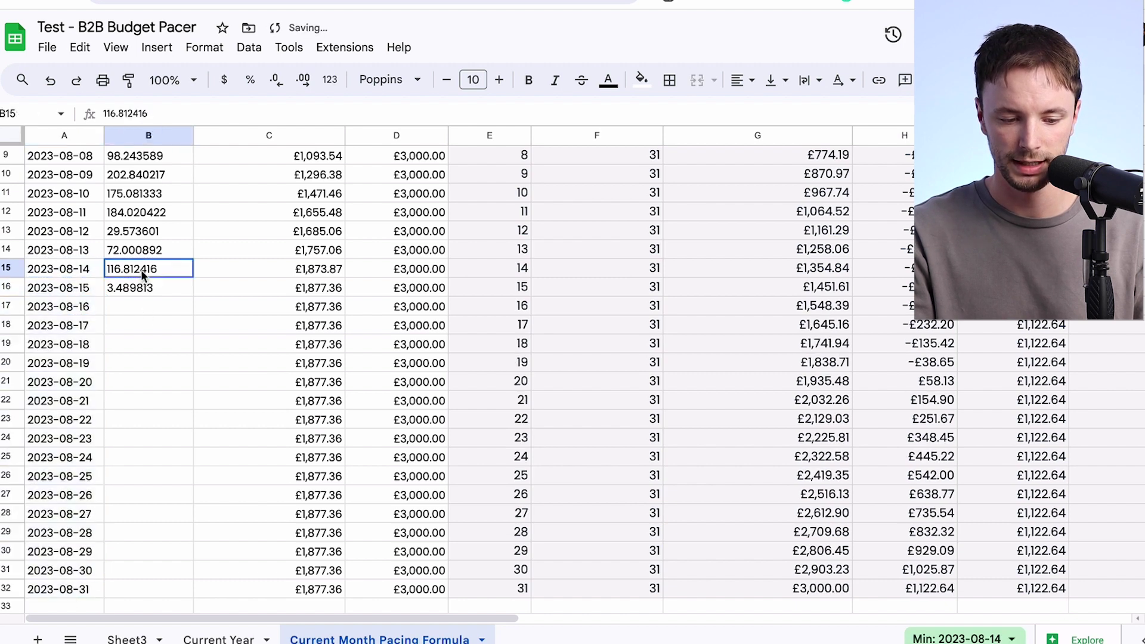
{"action": "key", "text": "ctrl+c"}
{"action": "left_click", "coordinate": [152, 308]}
{"action": "key", "text": "ctrl+v"}
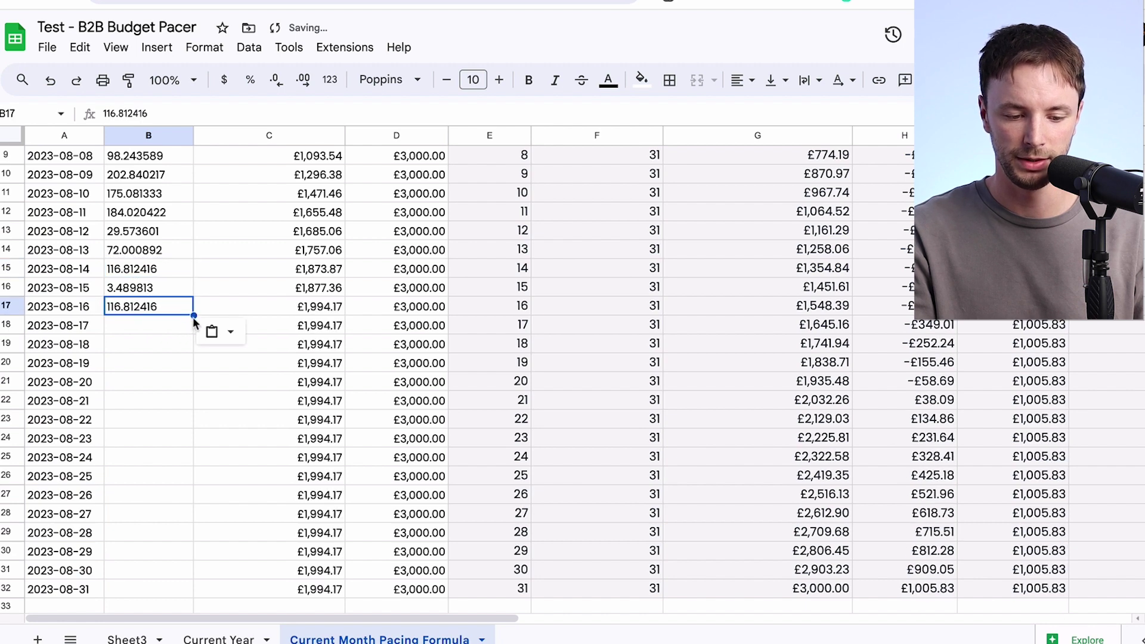
{"action": "left_click", "coordinate": [169, 325]}
{"action": "left_click", "coordinate": [167, 310]}
{"action": "left_click_drag", "start_coordinate": [194, 315], "coordinate": [158, 605]}
{"action": "left_click", "coordinate": [158, 605]}
{"action": "key", "text": "Delete"}
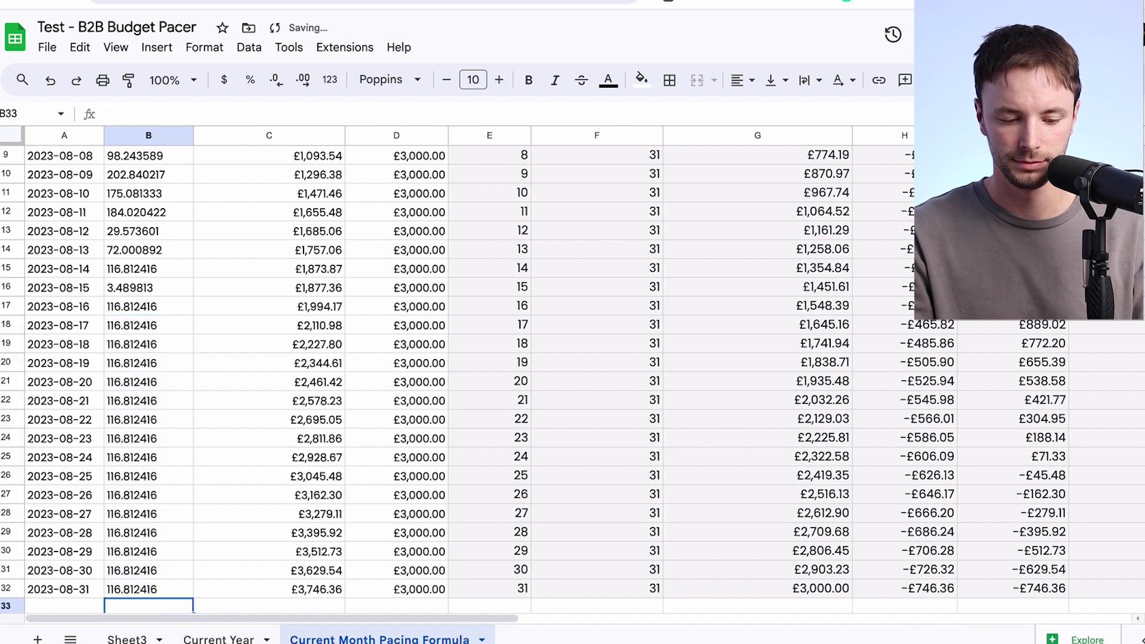
Check the full-month spend chart on the Current Year sheet and set the Monthly Budget in C2 to 6000.
{"action": "left_click", "coordinate": [212, 639]}
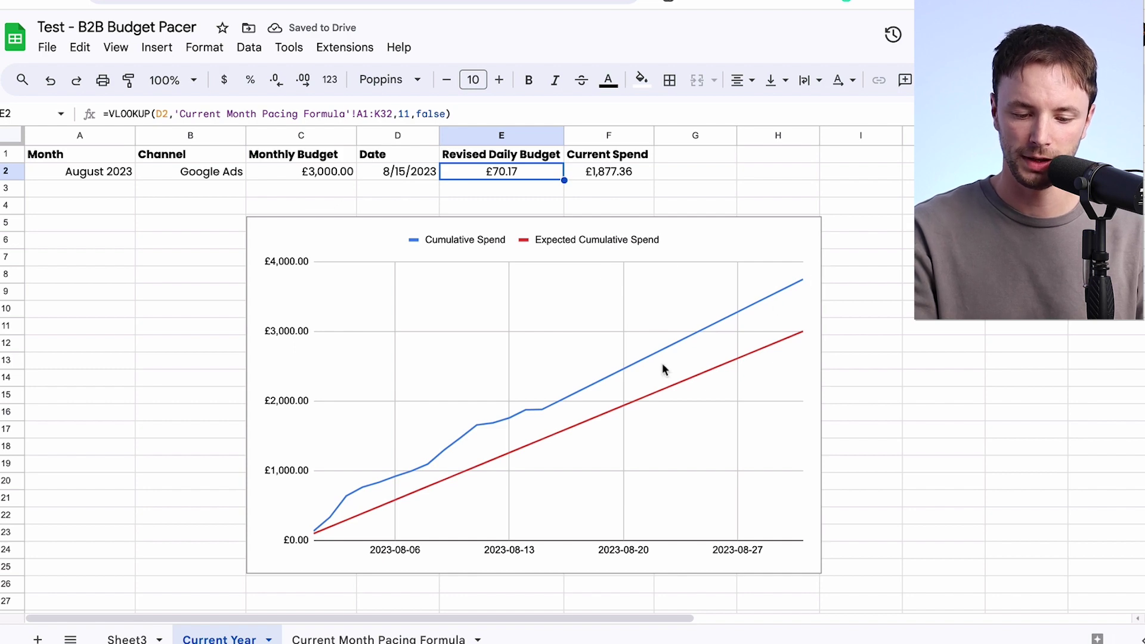
{"action": "left_click", "coordinate": [331, 170]}
{"action": "left_click", "coordinate": [483, 170]}
{"action": "left_click", "coordinate": [322, 172]}
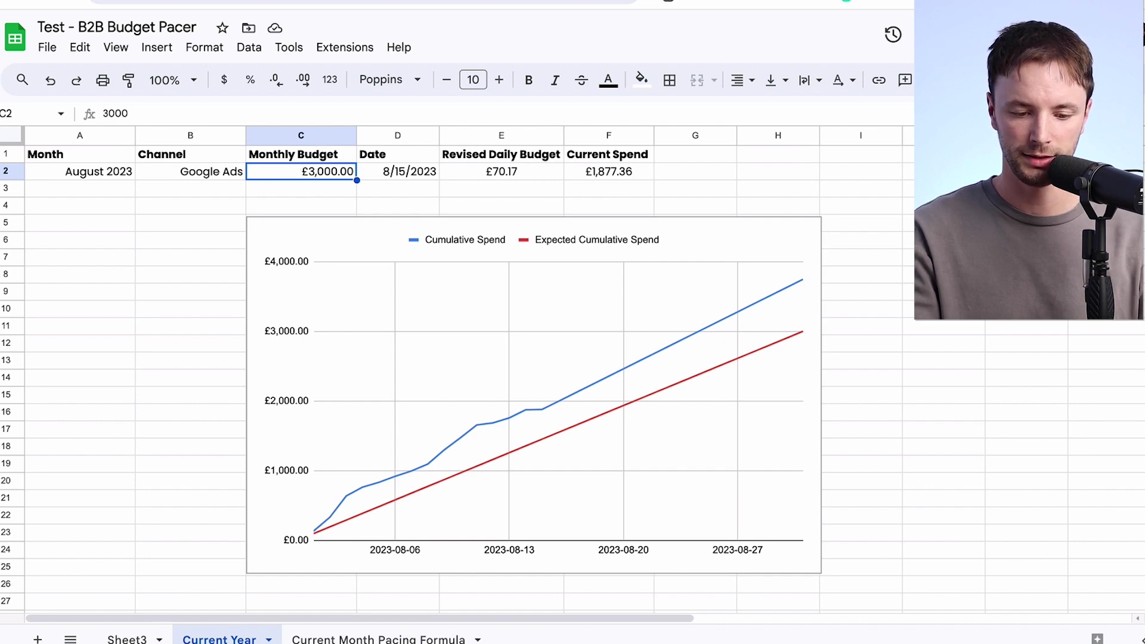
{"action": "type", "text": "6000"}
{"action": "key", "text": "Return"}
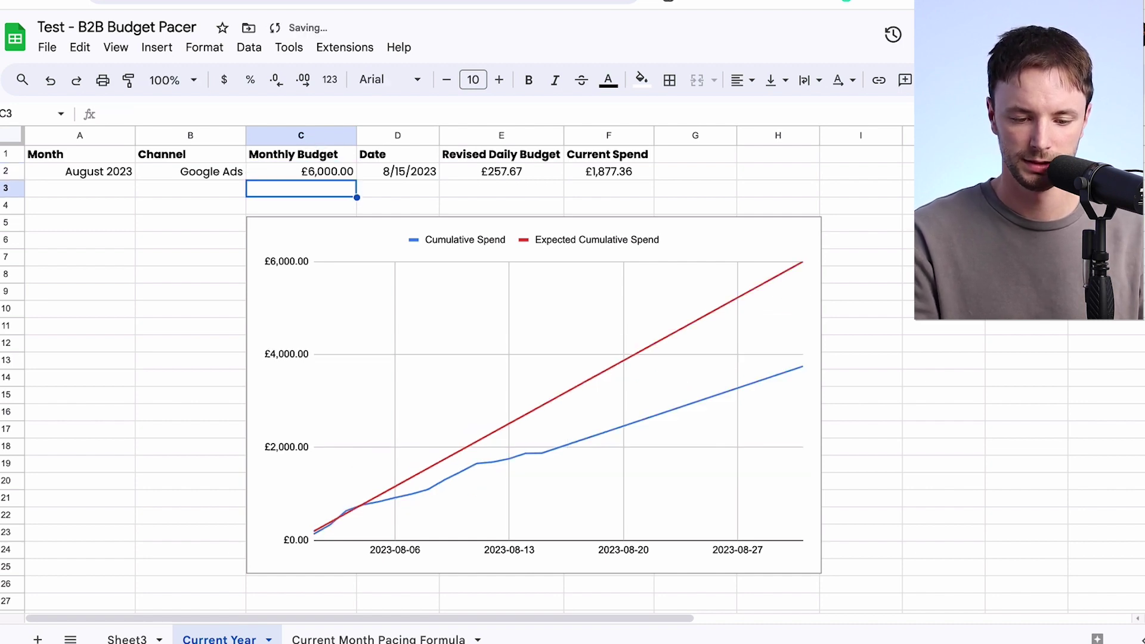